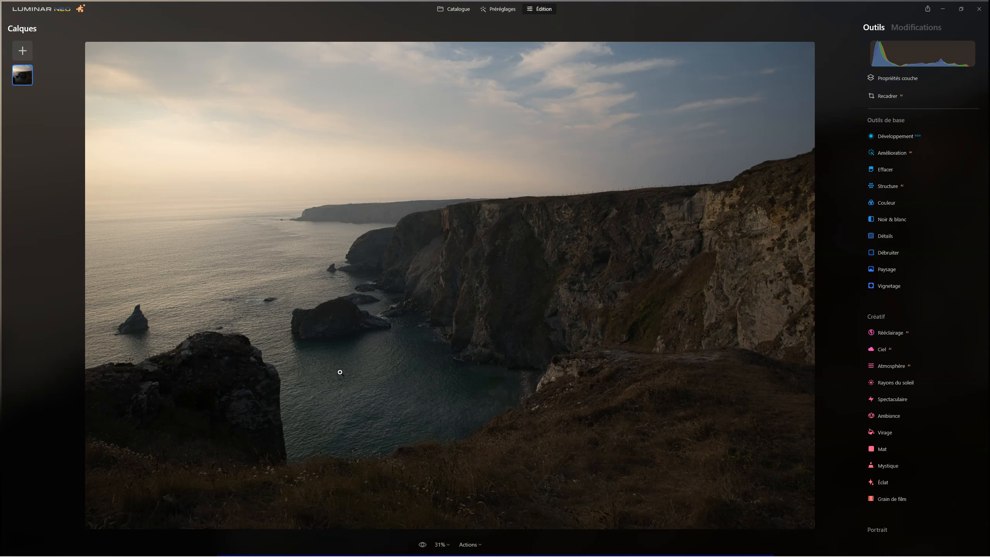
# - In Développement's optics settings, enable automatic distortion correction, chromatic aberration correction and Bichromie automatique
pyautogui.click(906, 137)
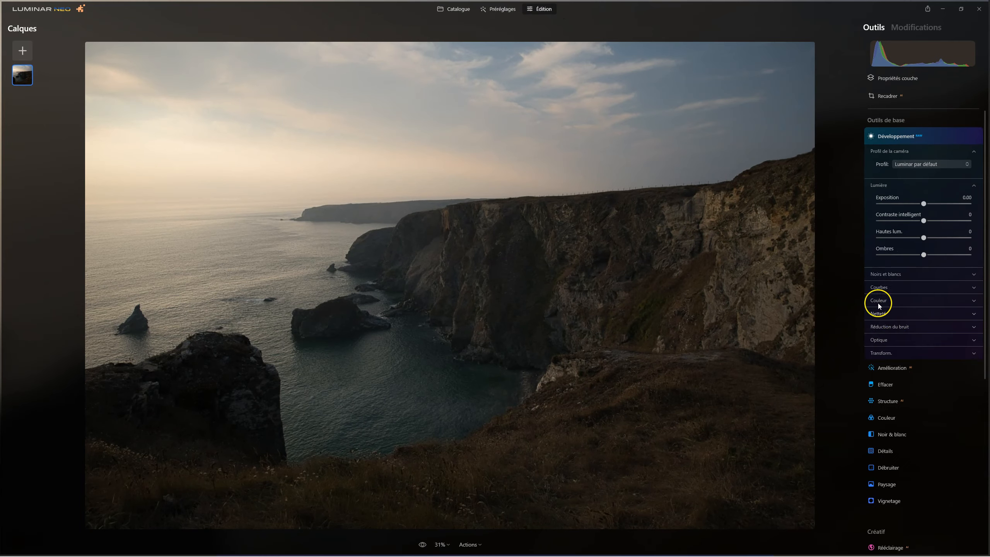
pyautogui.click(886, 340)
pyautogui.click(898, 353)
pyautogui.click(898, 368)
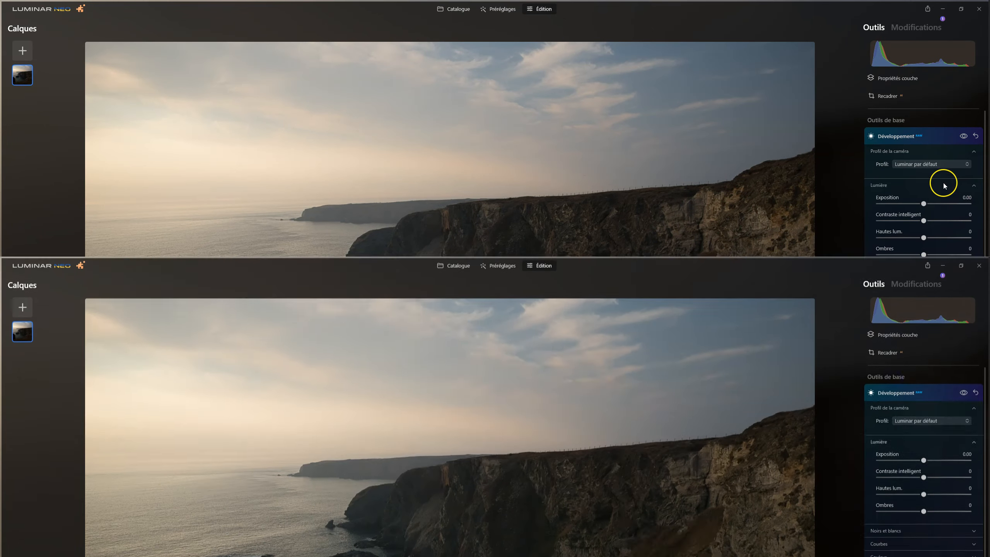
# - Set the photo's camera profile to Camera Flat in Développement
pyautogui.click(931, 167)
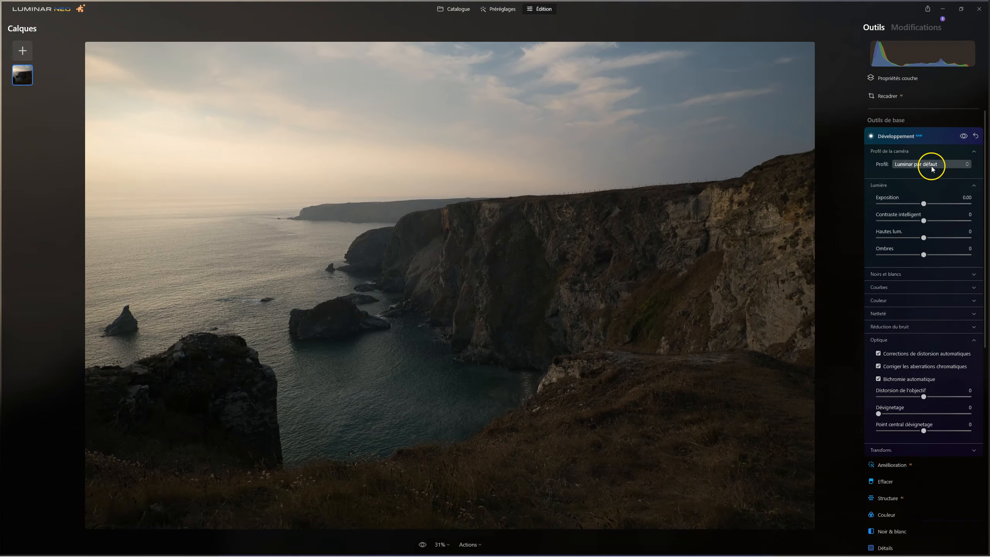
pyautogui.click(905, 216)
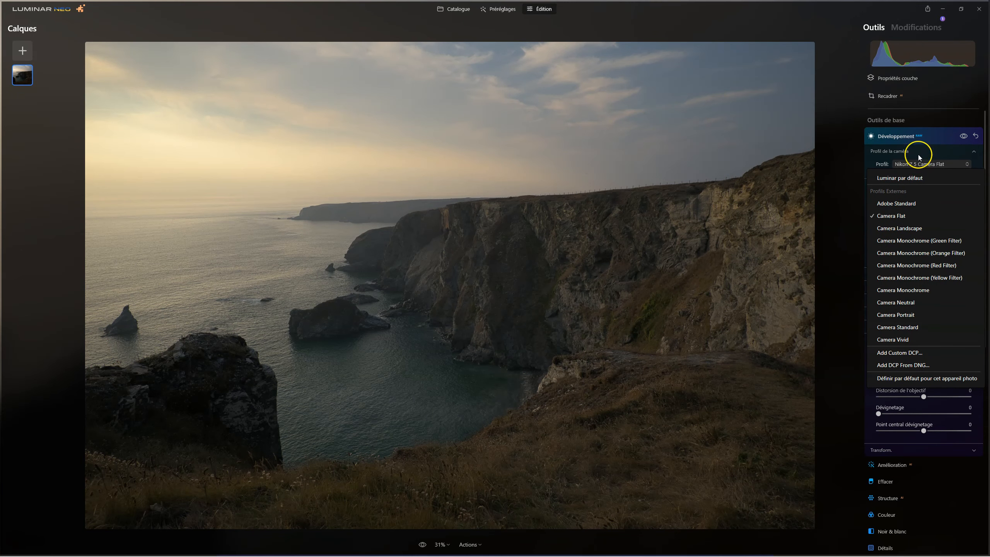
pyautogui.click(939, 137)
pyautogui.click(903, 137)
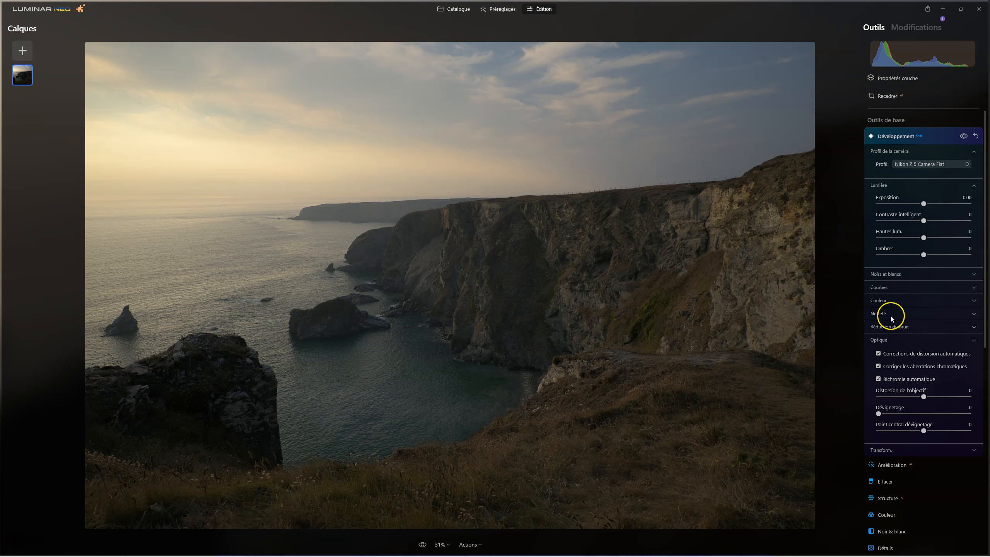
# - Warm the photo's white balance in Développement by setting Température to 7069 and Teinte to 13
pyautogui.click(885, 300)
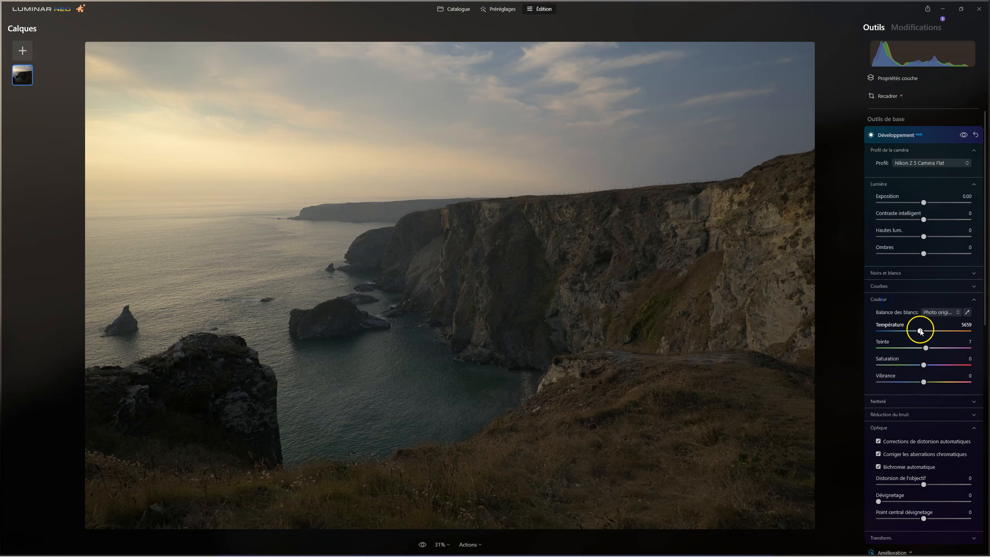
pyautogui.moveTo(920, 331); pyautogui.dragTo(923, 331)
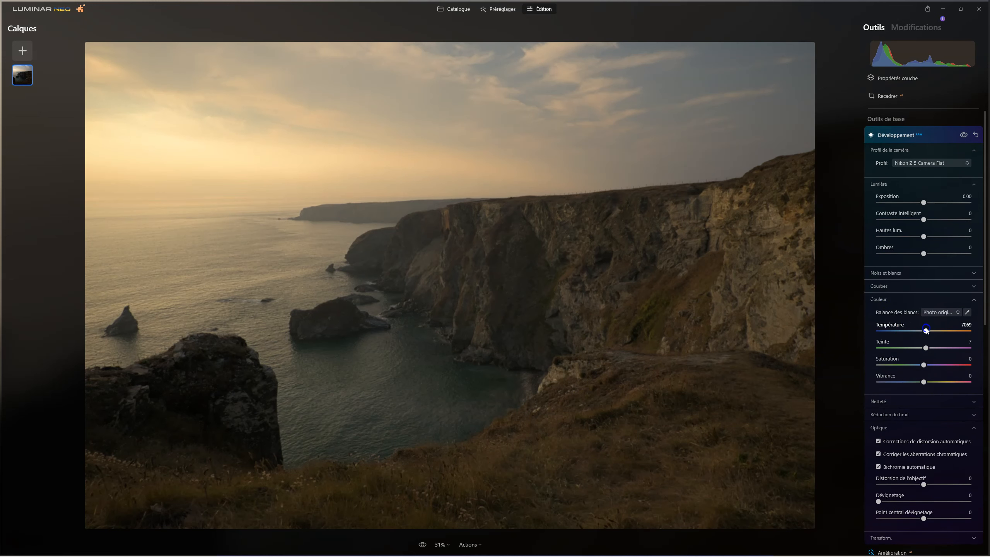
pyautogui.moveTo(925, 348); pyautogui.dragTo(928, 348)
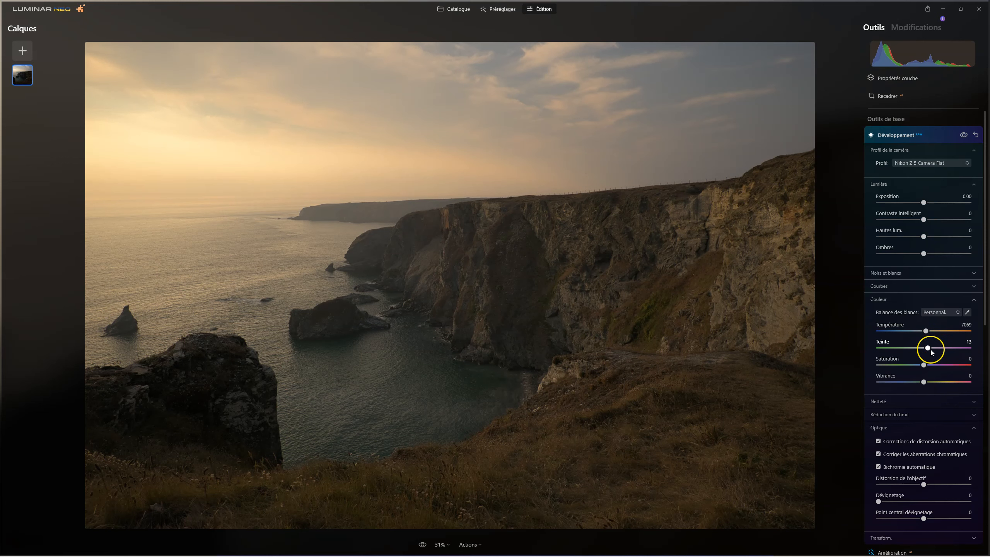
pyautogui.click(896, 135)
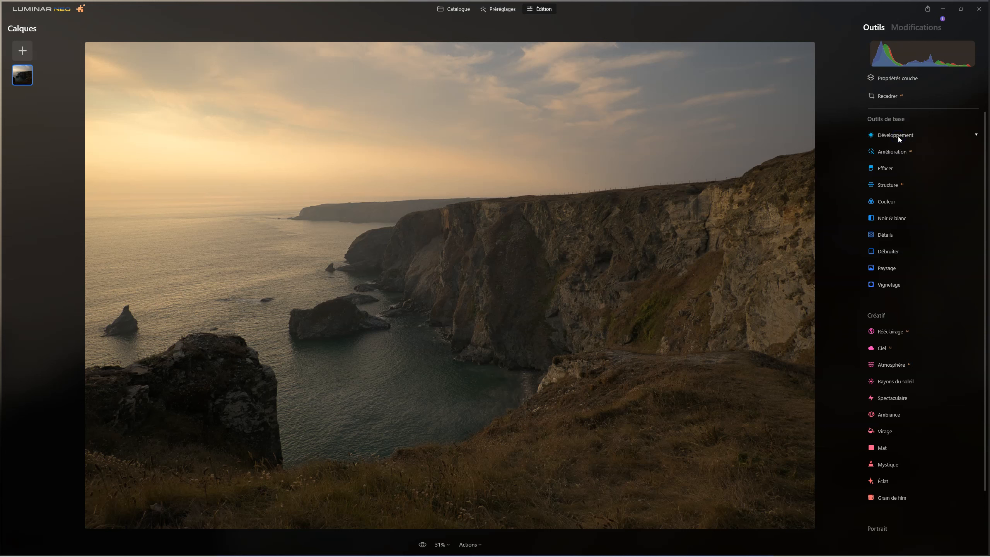
# - Set Accent to 53 in the Amélioration tool and compare the photo with and without the adjustment
pyautogui.click(890, 150)
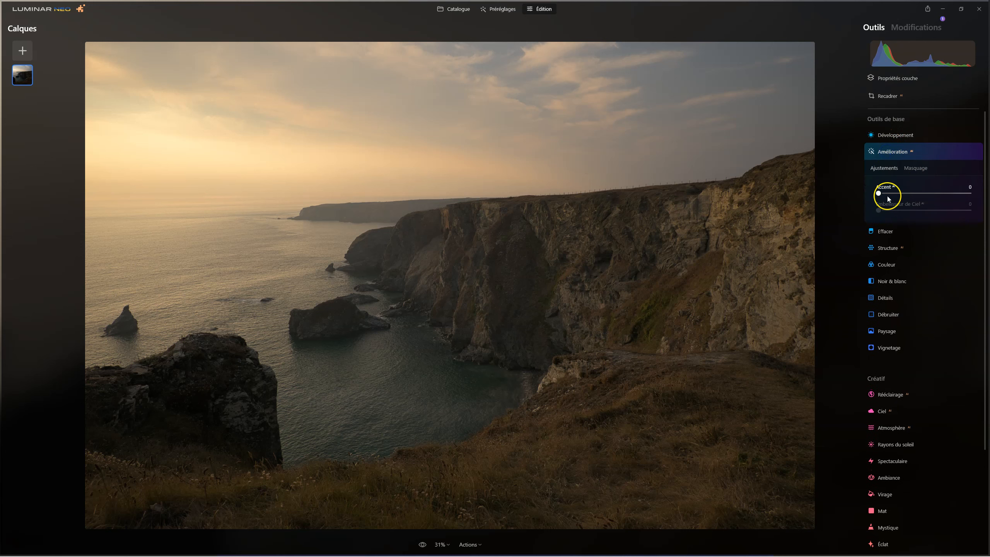
pyautogui.moveTo(879, 194); pyautogui.dragTo(927, 192)
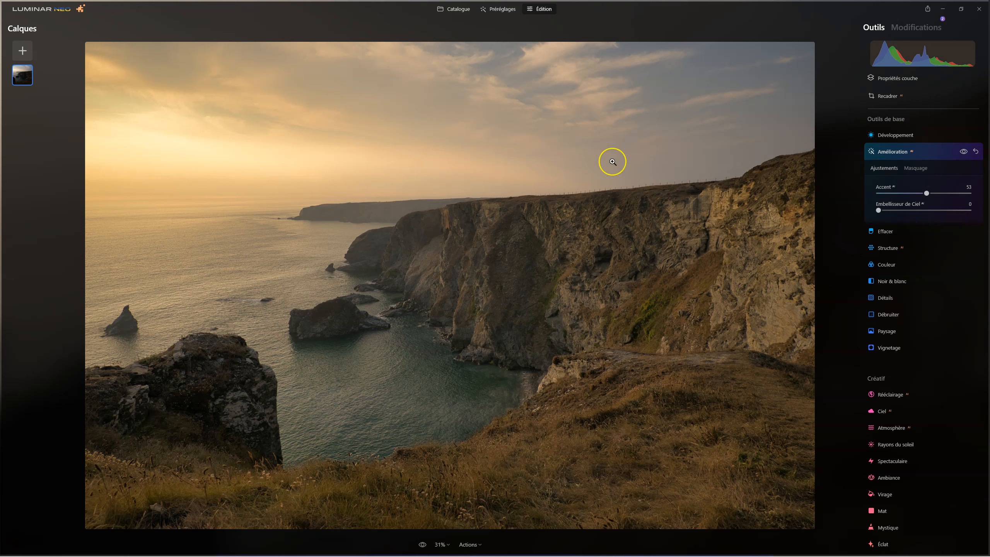
pyautogui.click(962, 151)
pyautogui.click(962, 151)
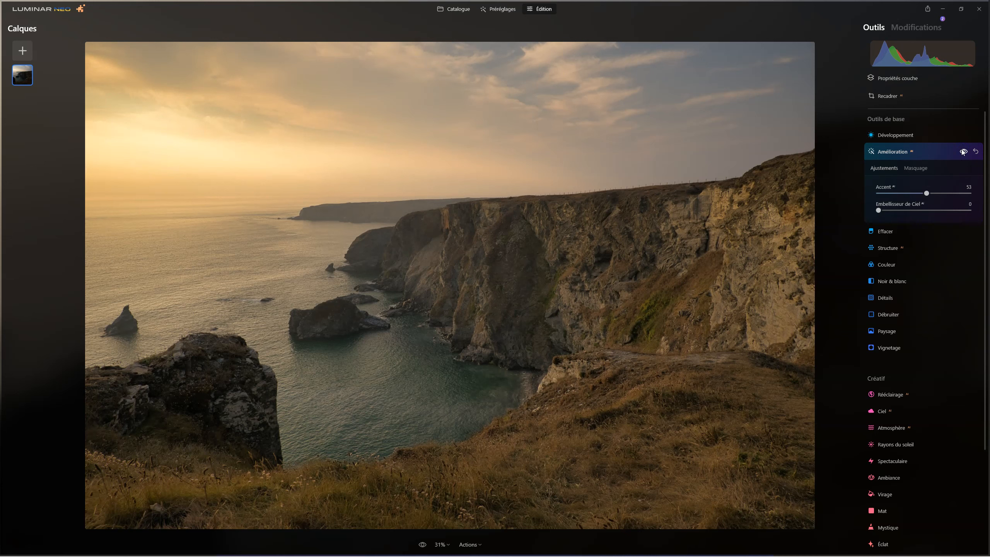
pyautogui.click(892, 152)
# - Recover the bright sky by setting Hautes lum. to -51 in a new Développement adjustment
pyautogui.click(899, 135)
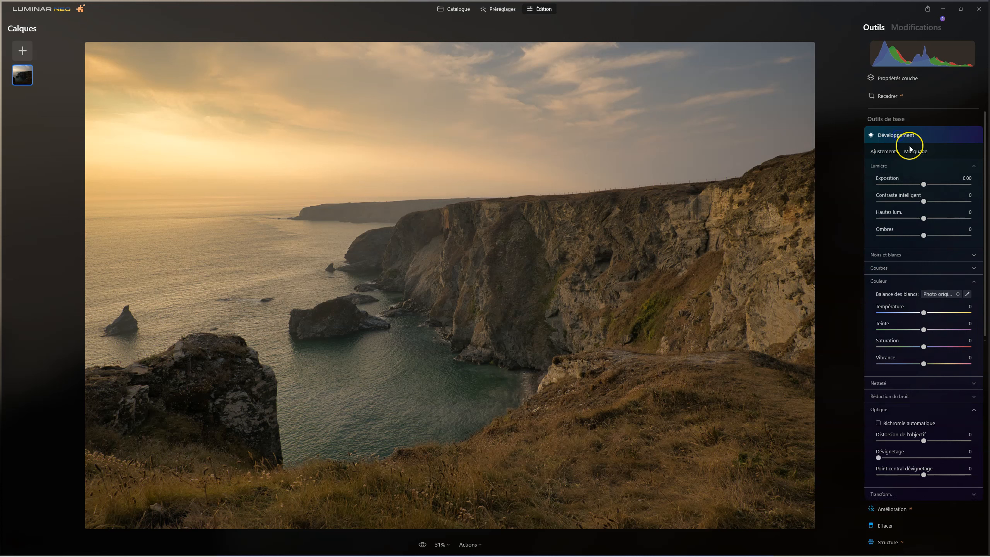
pyautogui.moveTo(923, 219); pyautogui.dragTo(900, 216)
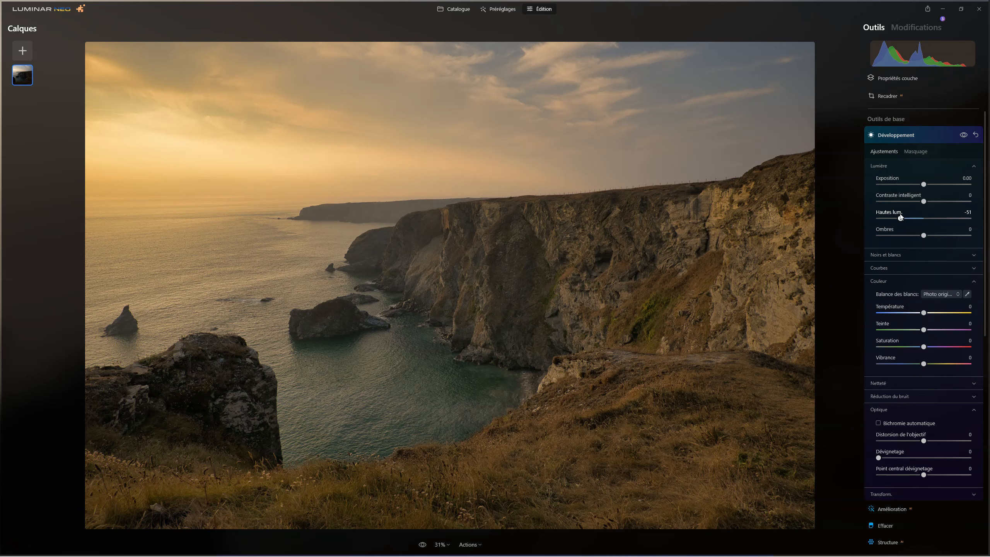
pyautogui.click(902, 134)
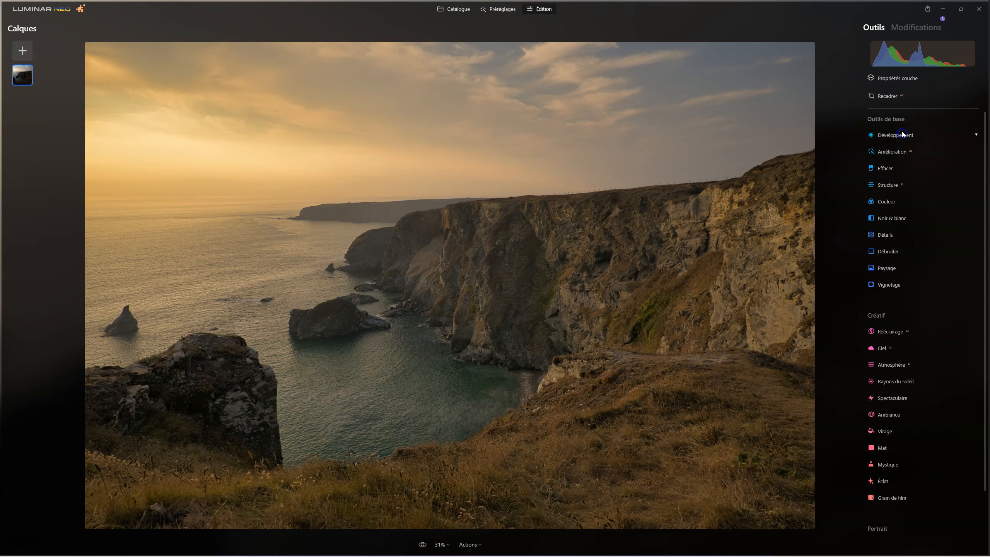
# - In the Paysage tool, set Heure dorée to 15 and Réduire la brume to 15
pyautogui.click(888, 268)
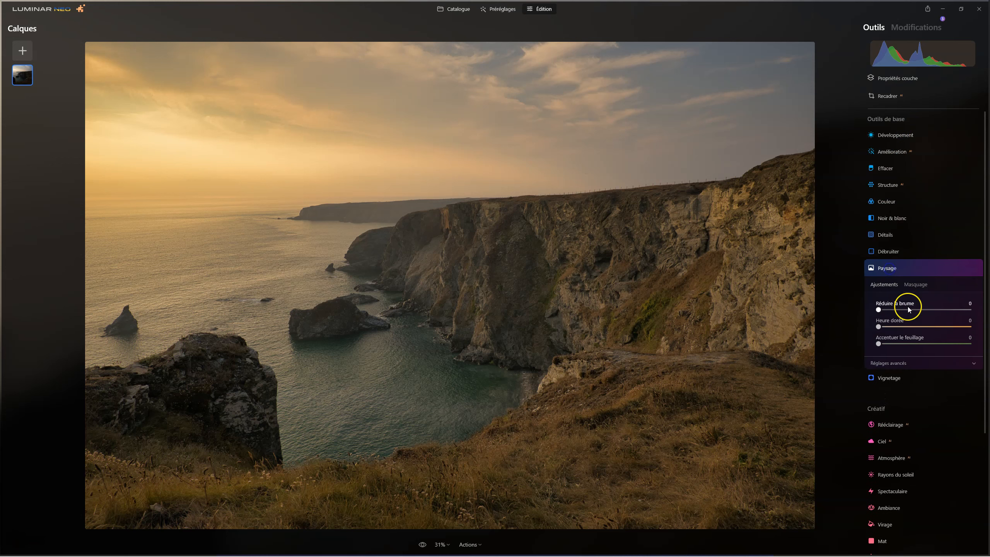
pyautogui.moveTo(880, 329); pyautogui.dragTo(895, 329)
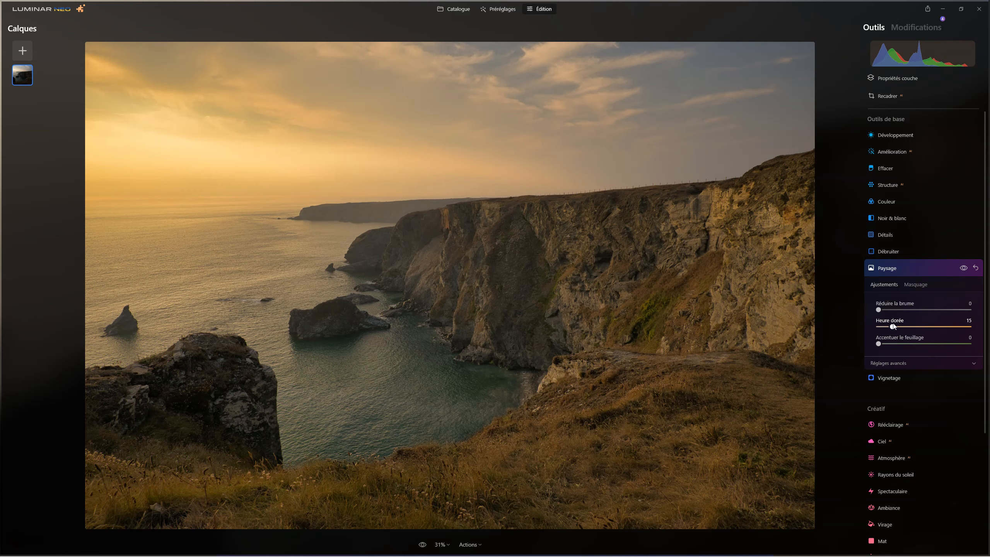
pyautogui.moveTo(878, 310); pyautogui.dragTo(892, 310)
pyautogui.click(886, 268)
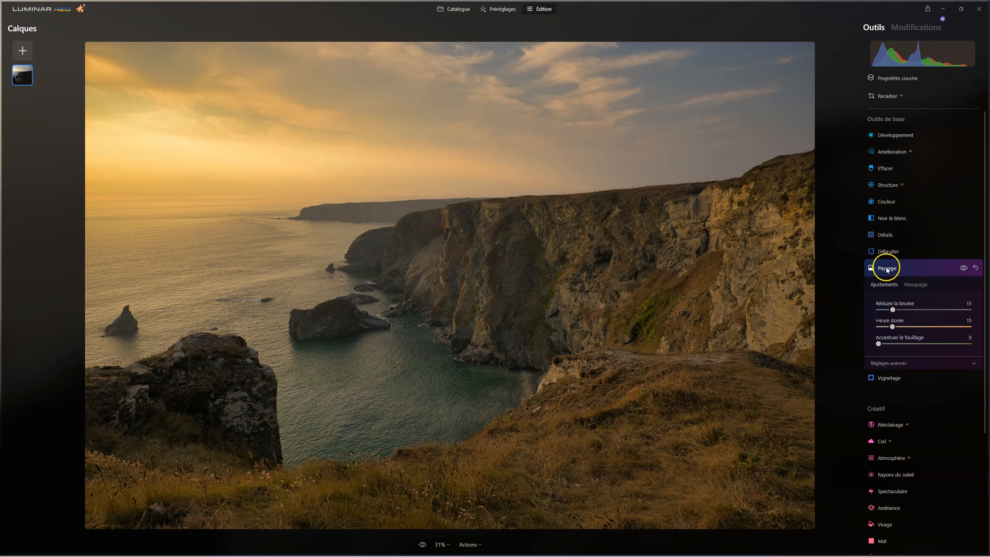
# - Restrict the Structure tool to the cliffs and land with an AI mask, selecting Montagnes
pyautogui.click(892, 187)
pyautogui.click(923, 203)
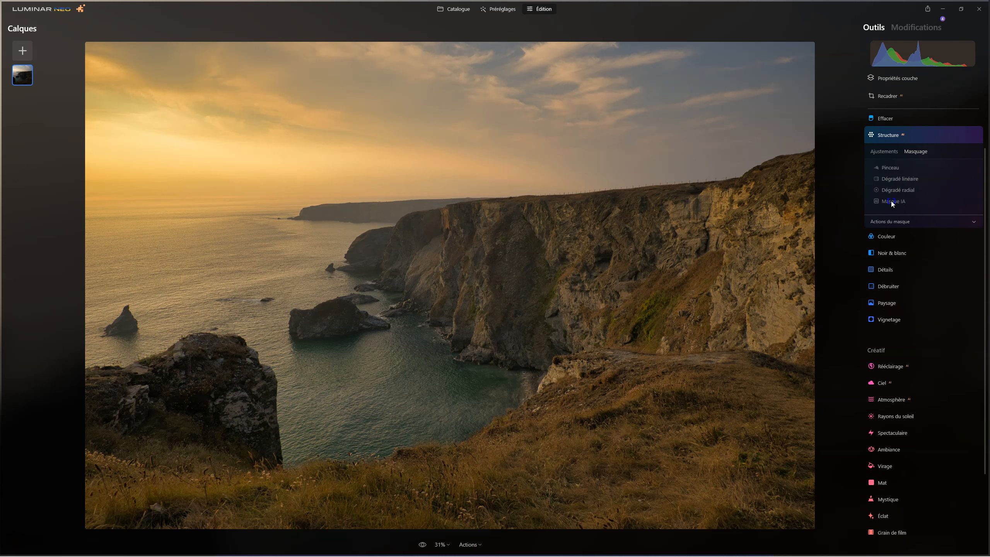
pyautogui.click(891, 201)
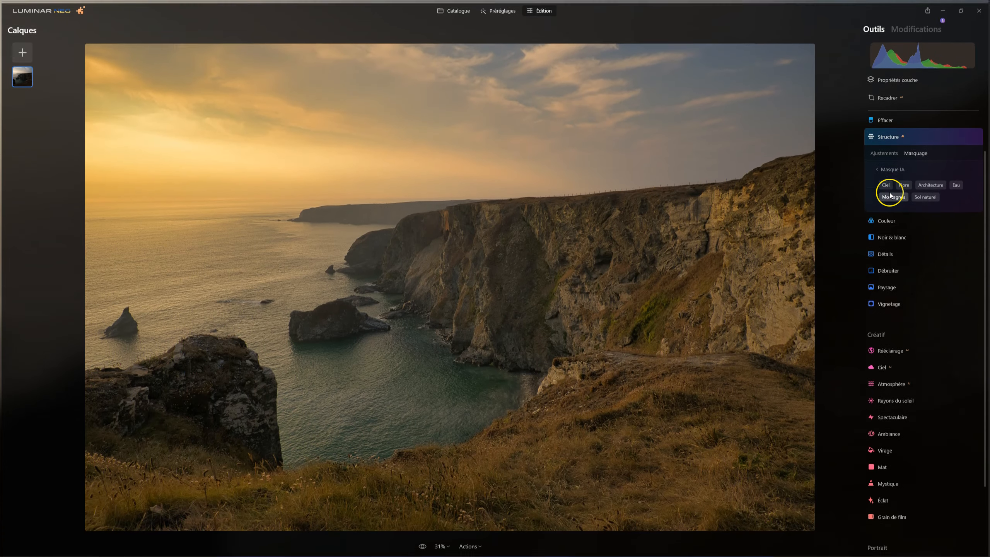
pyautogui.click(891, 196)
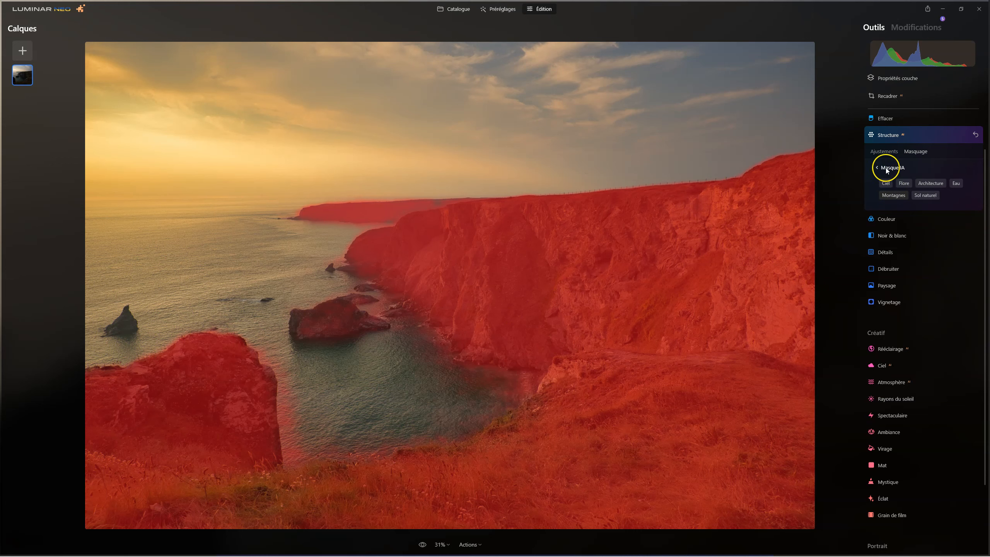
# - Set the Structure Quantité to 41 for the masked land, checking the mask and comparing with and without the effect
pyautogui.click(883, 152)
pyautogui.moveTo(926, 176); pyautogui.dragTo(942, 177)
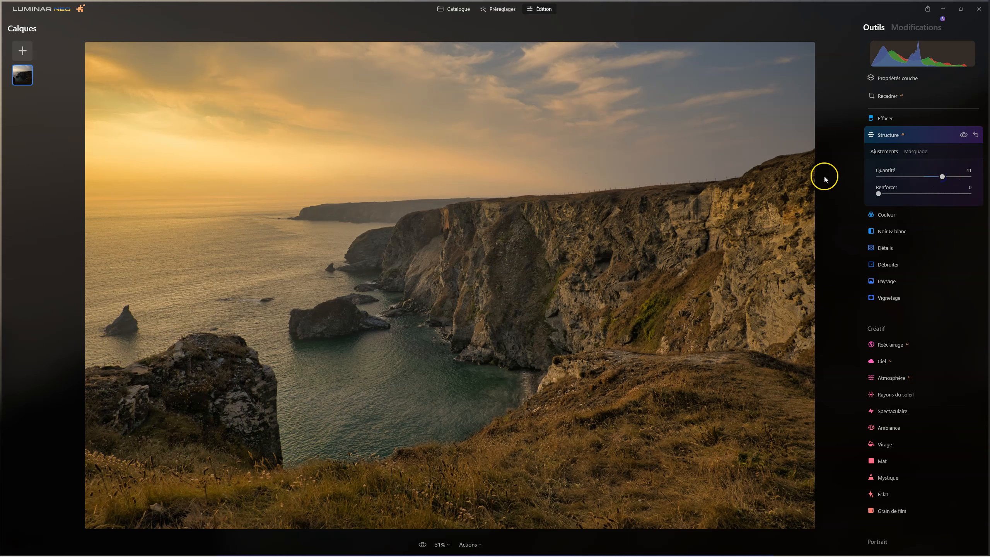
pyautogui.click(908, 151)
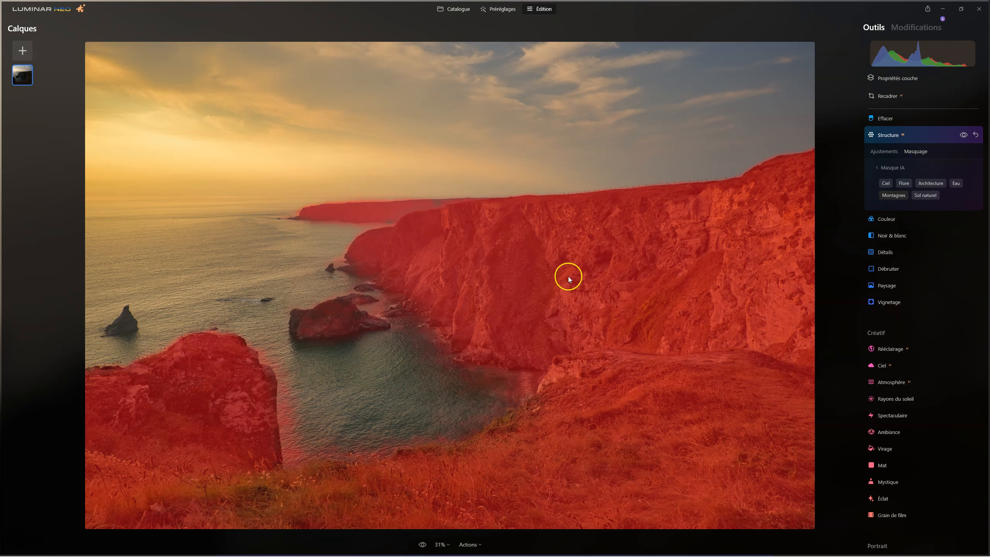
pyautogui.click(883, 152)
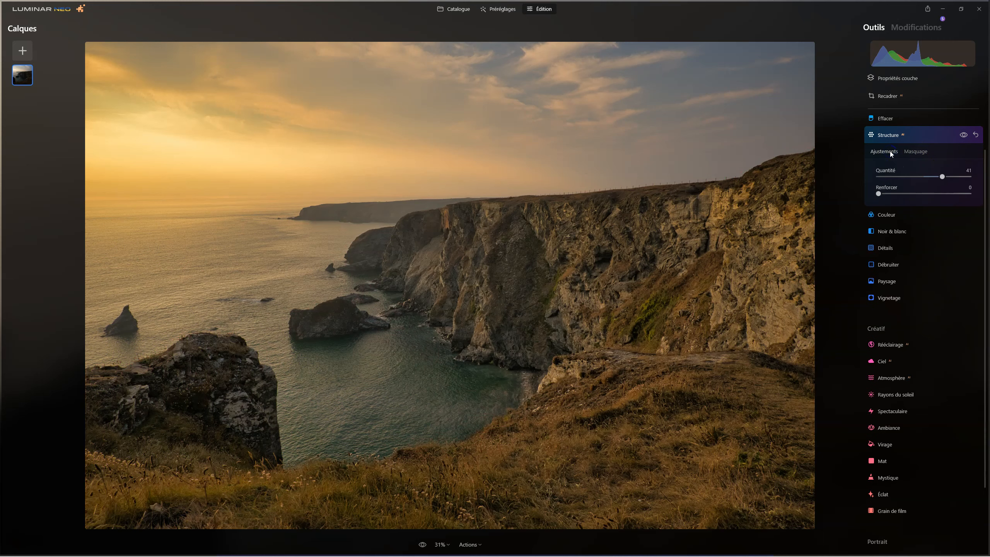
pyautogui.click(963, 135)
pyautogui.click(963, 135)
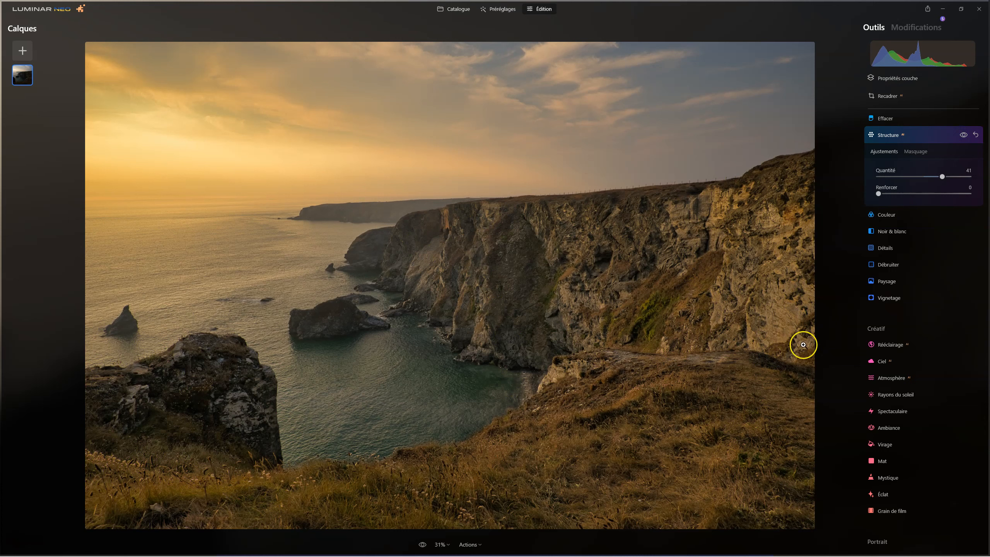
pyautogui.click(885, 135)
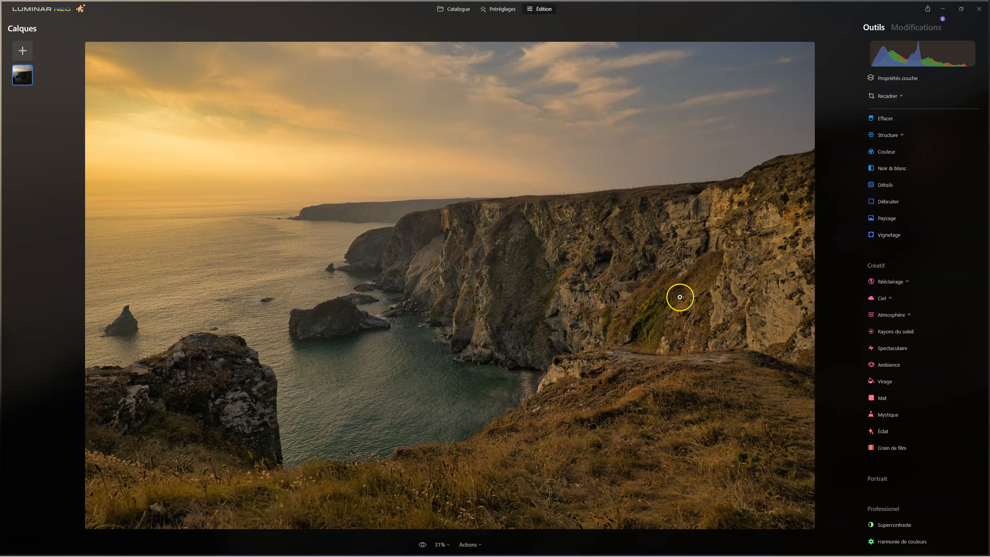
# - Duplicate the photo layer and set the copy to the Multiplier blend mode with an opacity of 33
pyautogui.rightClick(24, 78)
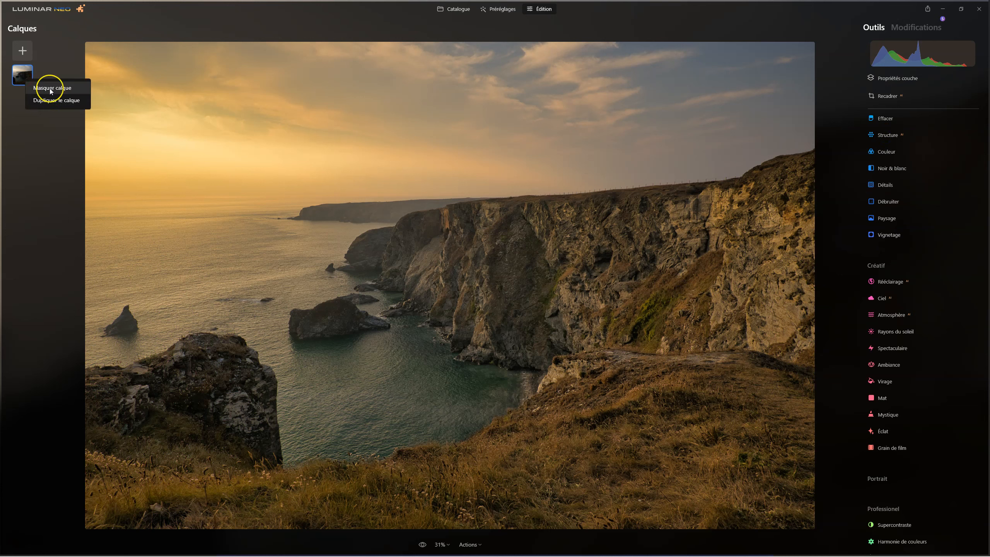
pyautogui.click(66, 101)
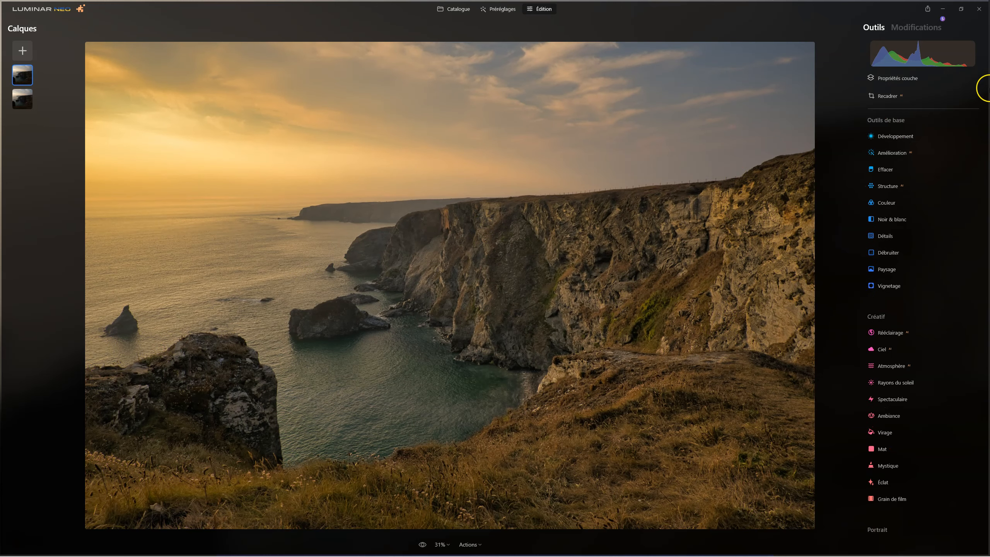
pyautogui.click(911, 76)
pyautogui.moveTo(970, 120)
pyautogui.mouseDown()
pyautogui.moveTo(802, 117)
pyautogui.moveTo(984, 118)
pyautogui.mouseUp()
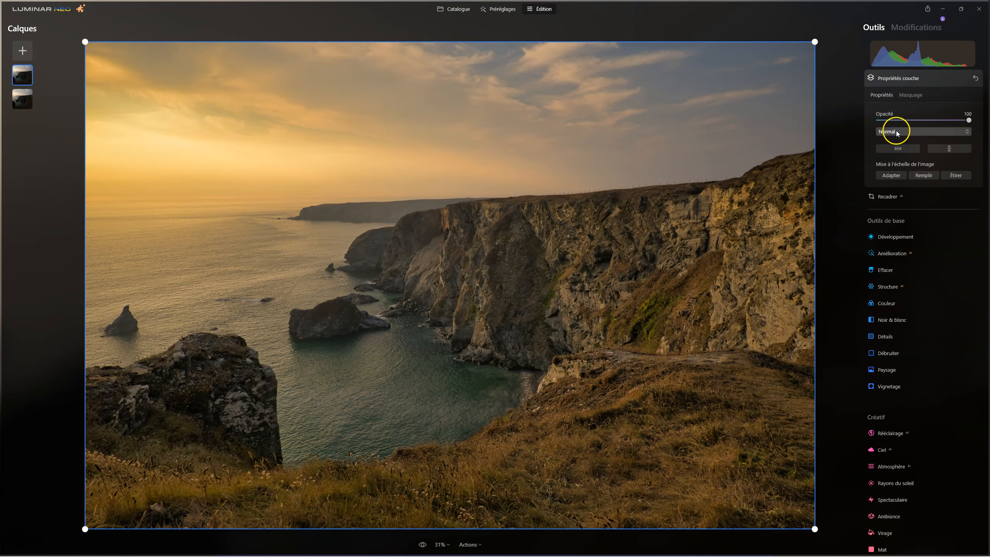
pyautogui.click(894, 131)
pyautogui.click(896, 171)
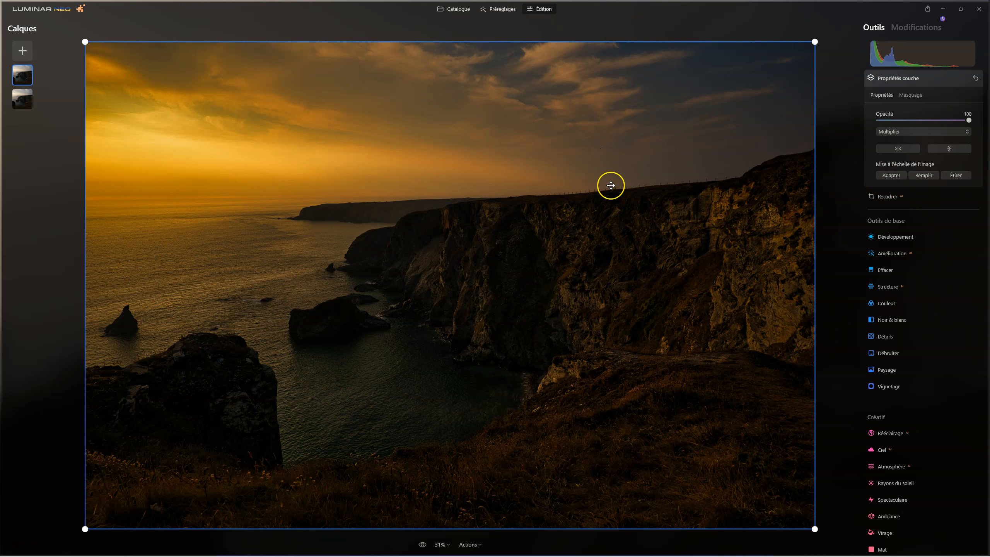
pyautogui.moveTo(968, 119); pyautogui.dragTo(909, 121)
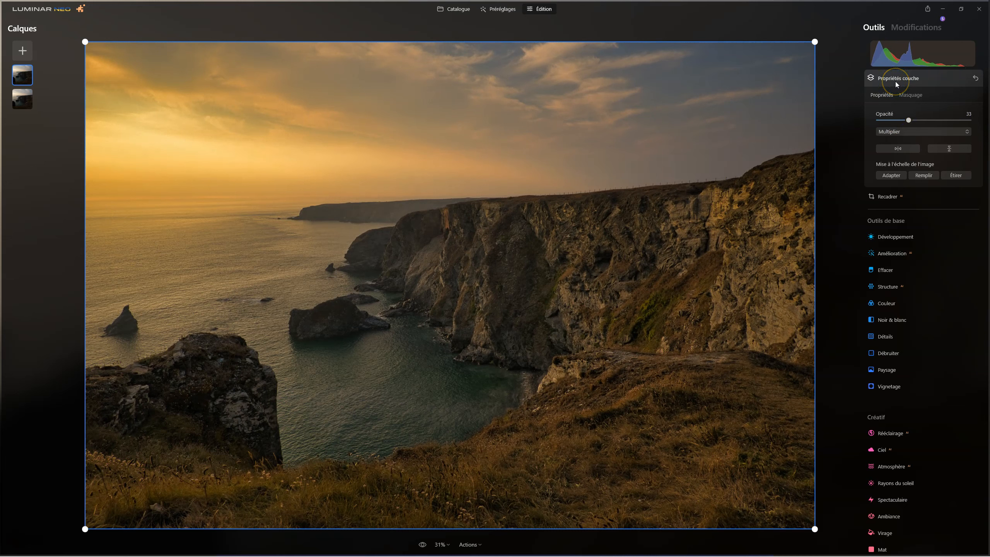
# - Hide and show the duplicated layer again to compare the photo with and without the Multiplier blend
pyautogui.rightClick(21, 74)
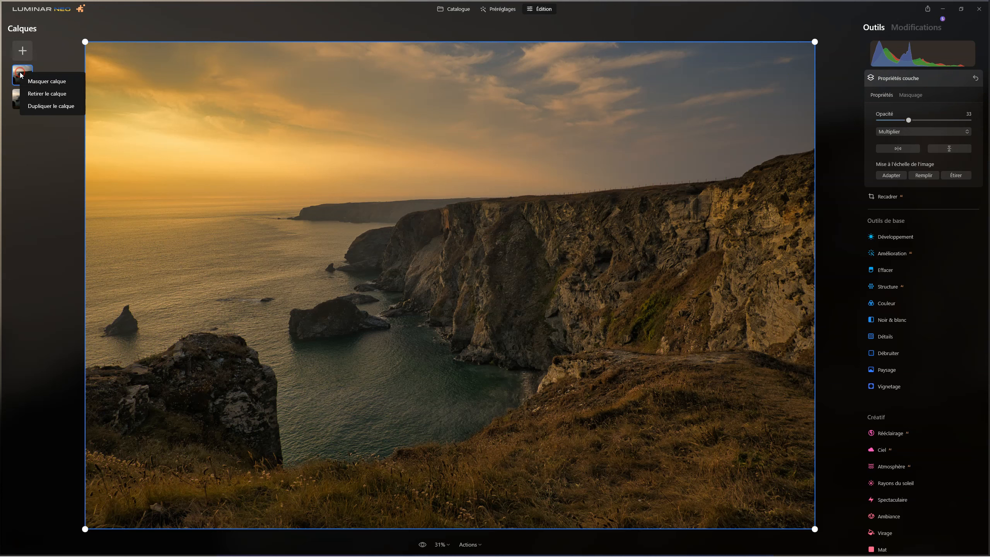
pyautogui.click(30, 81)
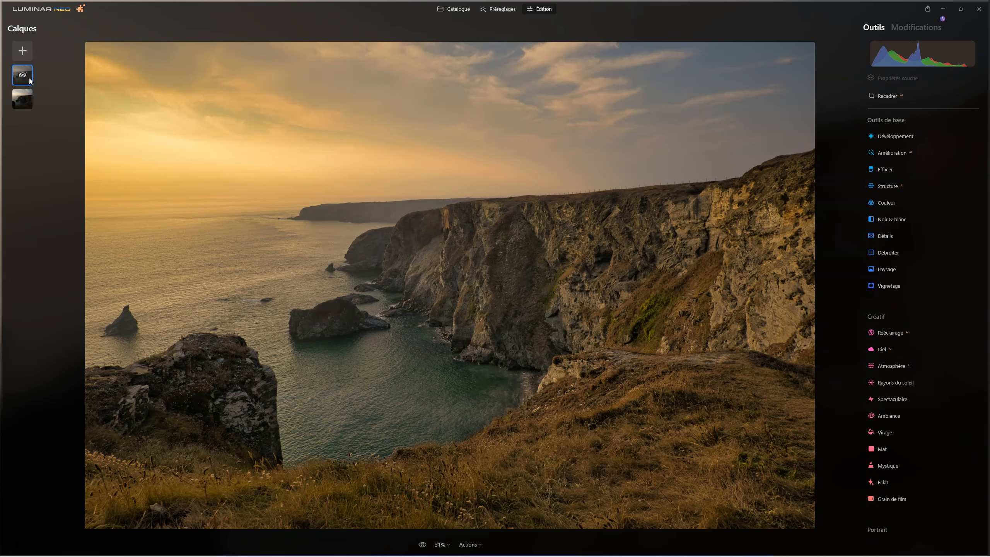
pyautogui.rightClick(19, 75)
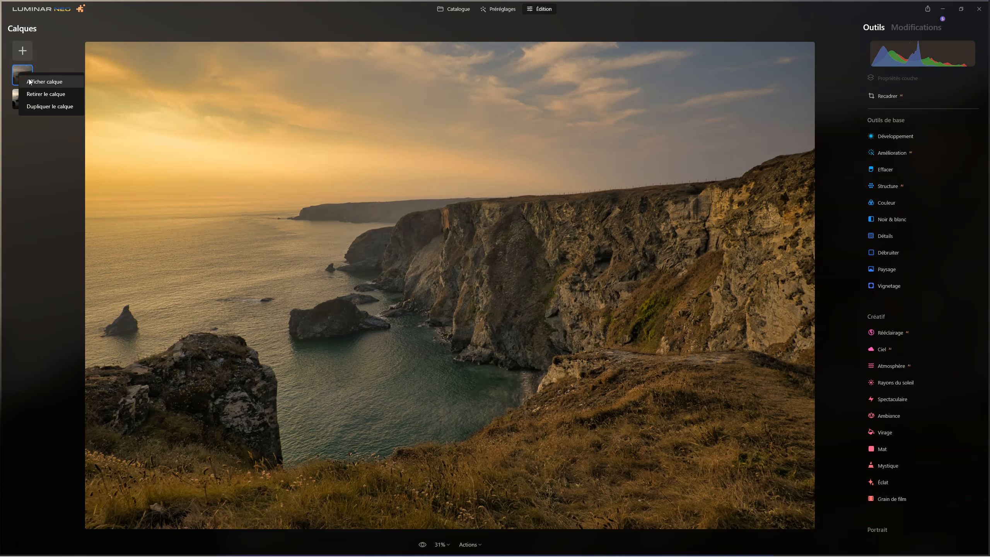
pyautogui.click(30, 82)
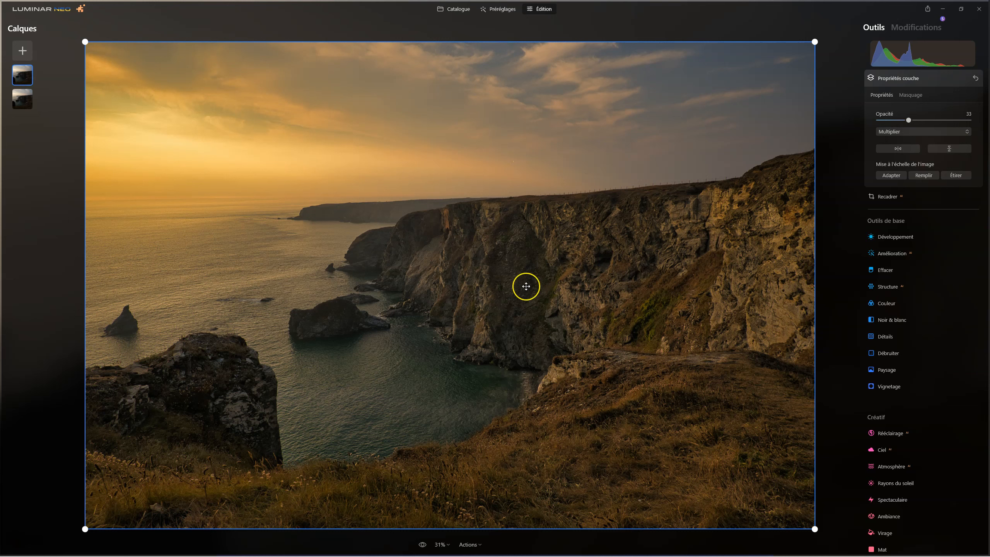
# - Toggle the visibility of the Multiplier layer off and on to judge its darkening effect
pyautogui.rightClick(22, 76)
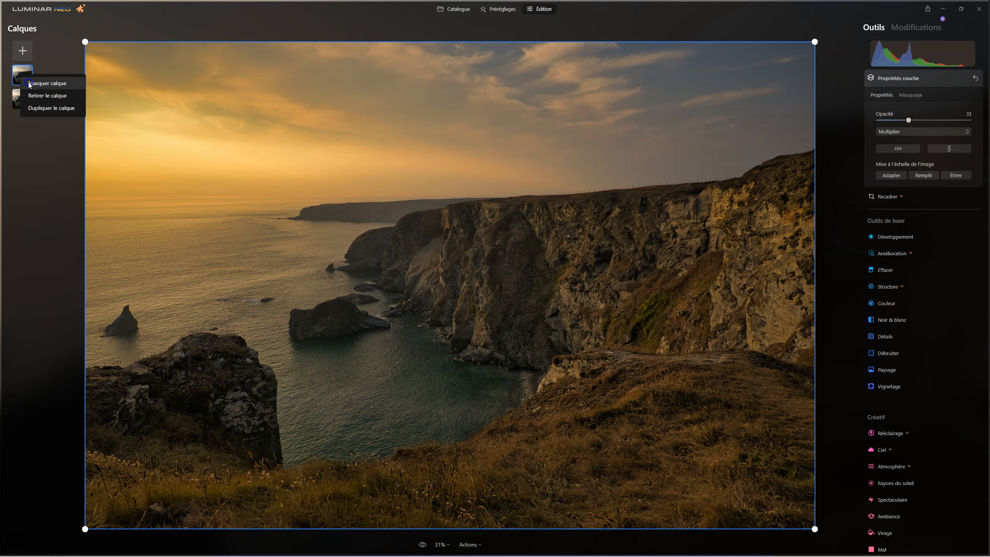
pyautogui.click(29, 83)
pyautogui.rightClick(23, 76)
pyautogui.click(28, 80)
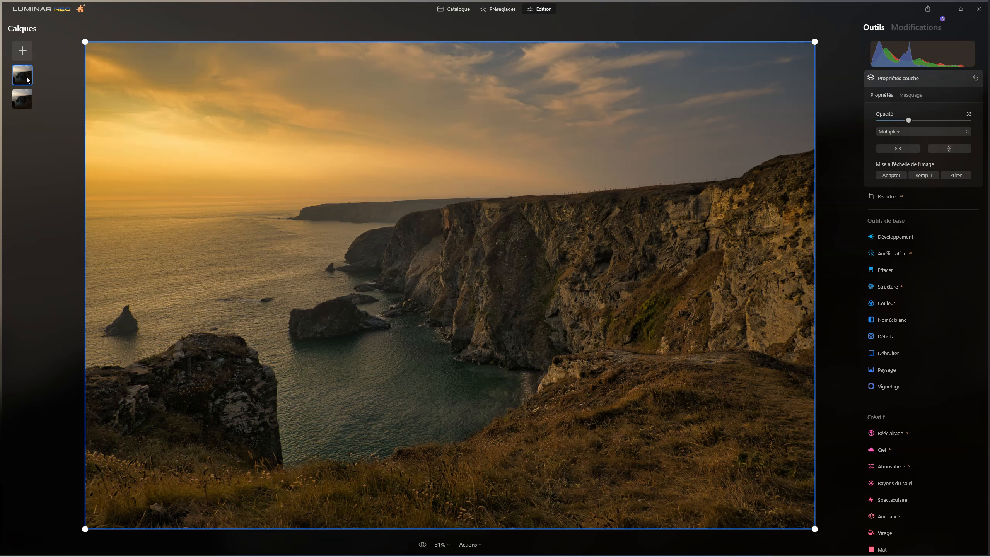
# - Duplicate the Multiplier layer and set the copy to the Lumière douce blend mode with an opacity of 100
pyautogui.rightClick(28, 79)
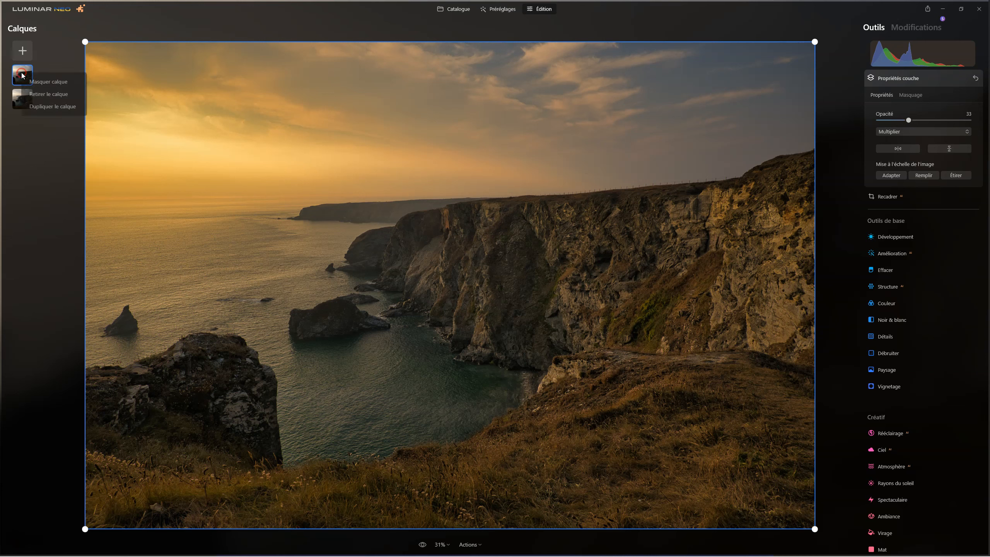
pyautogui.click(41, 106)
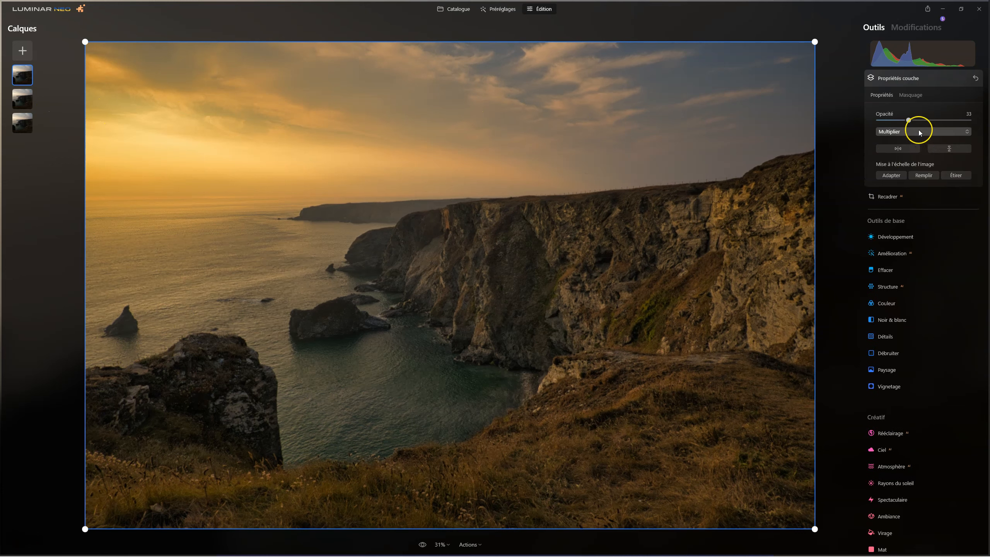
pyautogui.click(917, 132)
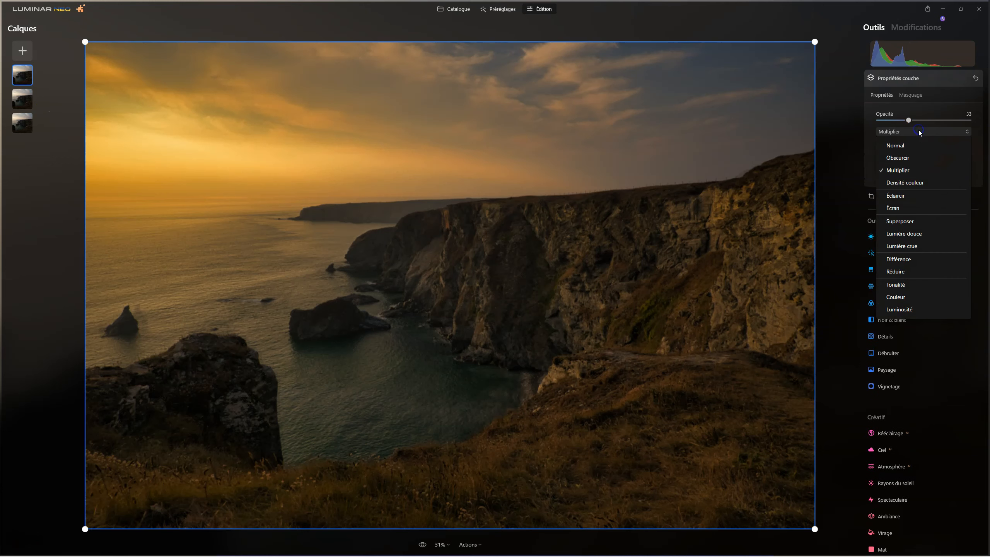
pyautogui.click(896, 234)
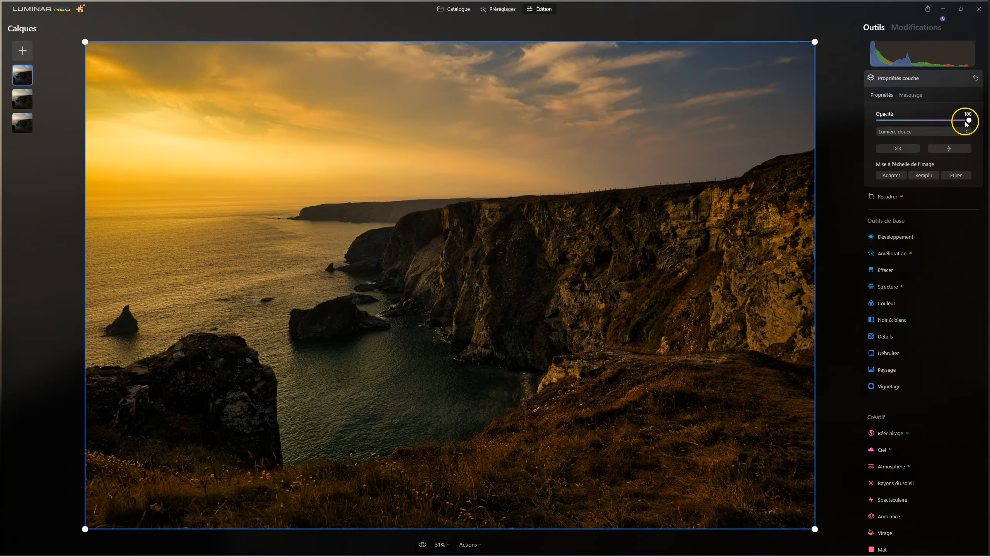
pyautogui.moveTo(966, 121)
pyautogui.mouseDown()
pyautogui.moveTo(788, 112)
pyautogui.moveTo(981, 111)
pyautogui.mouseUp()
# - Start a brush mask on the Lumière douce layer with an Intensité of 10 and paint the upper part of the right-hand cliff face
pyautogui.click(910, 95)
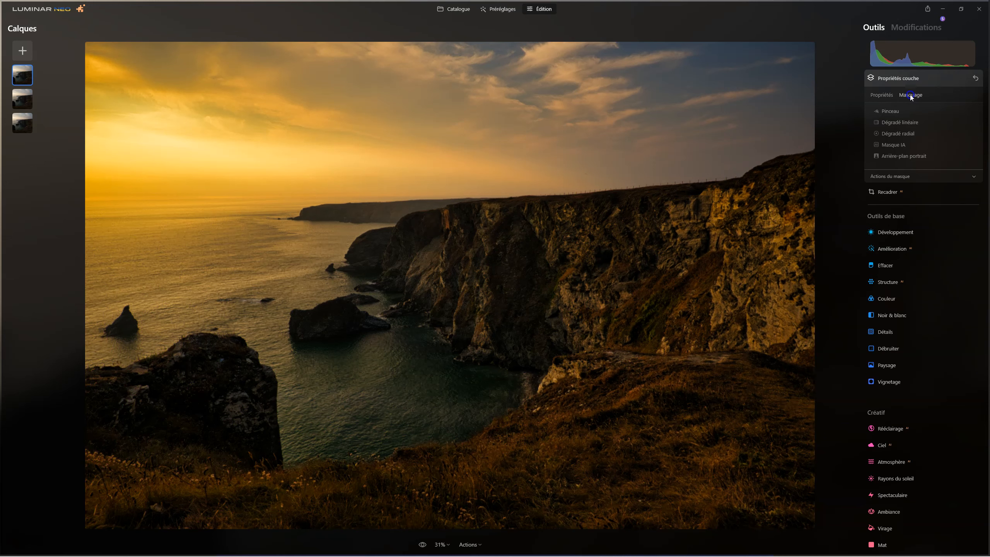
pyautogui.click(891, 113)
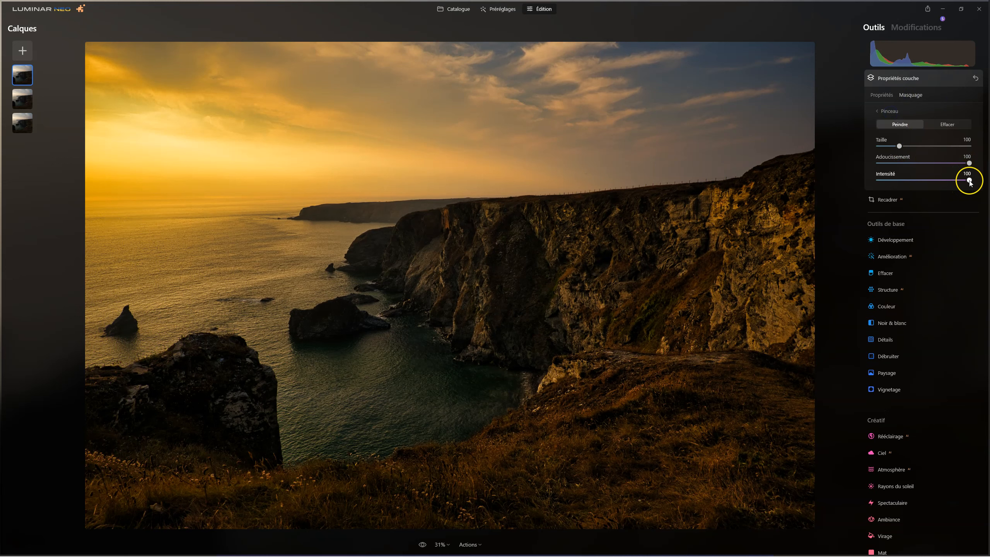
pyautogui.moveTo(882, 184); pyautogui.dragTo(887, 184)
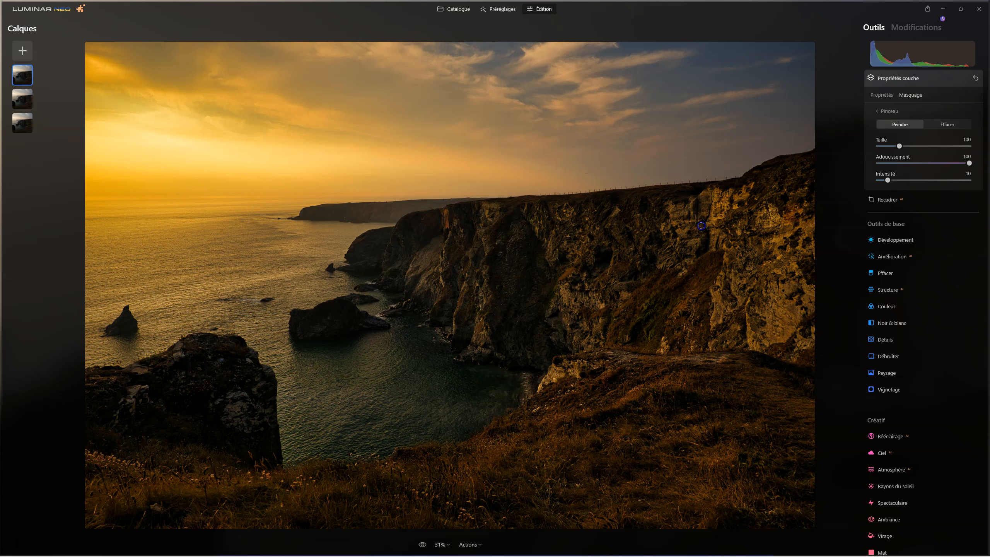
pyautogui.moveTo(701, 226); pyautogui.dragTo(704, 217)
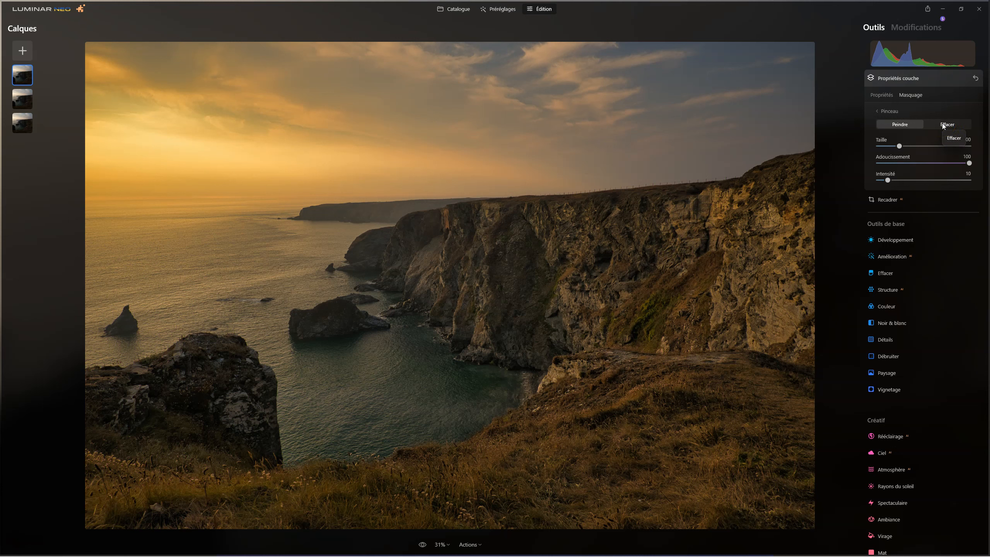
pyautogui.click(890, 113)
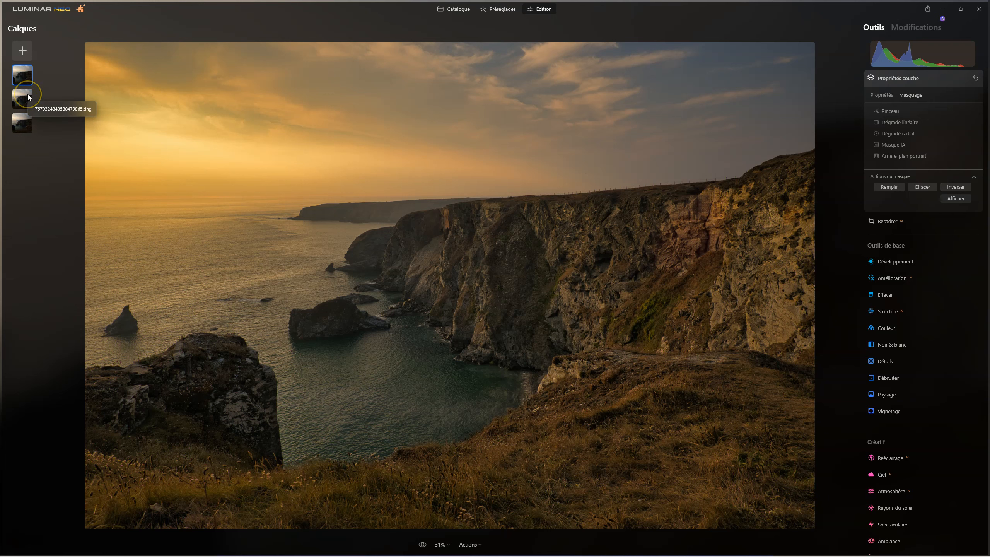
# - Hide and show the Lumière douce layer to compare the cliff with and without the painted contrast
pyautogui.rightClick(22, 74)
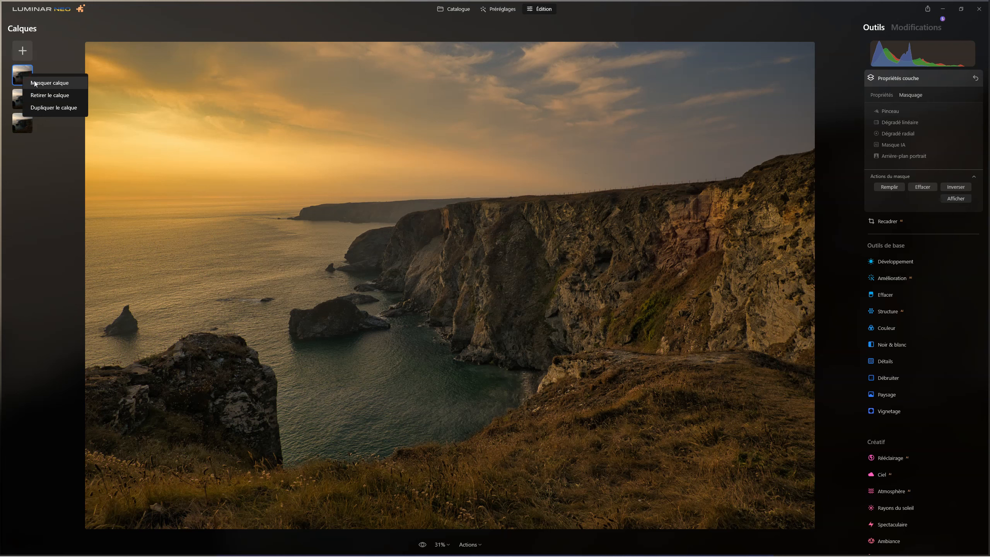
pyautogui.click(35, 83)
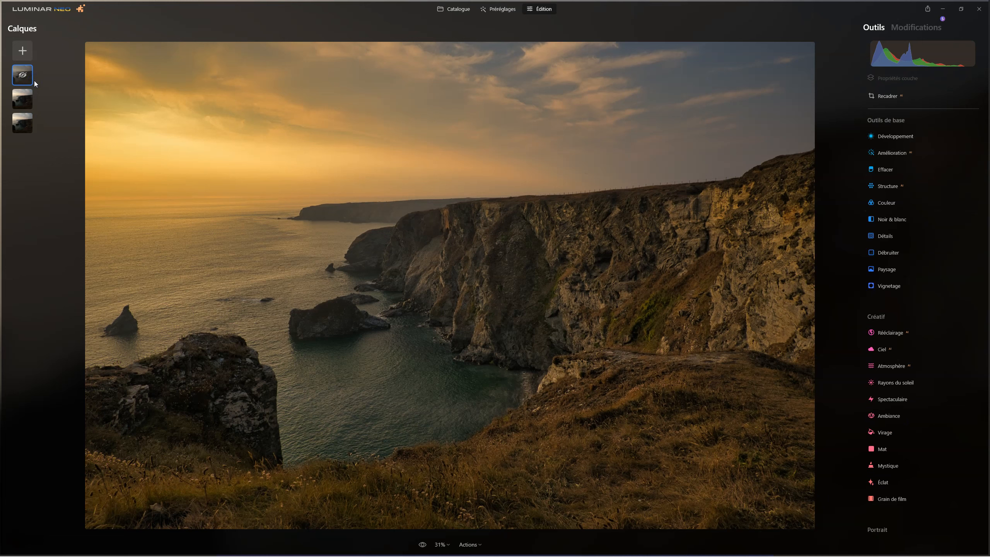
pyautogui.rightClick(34, 81)
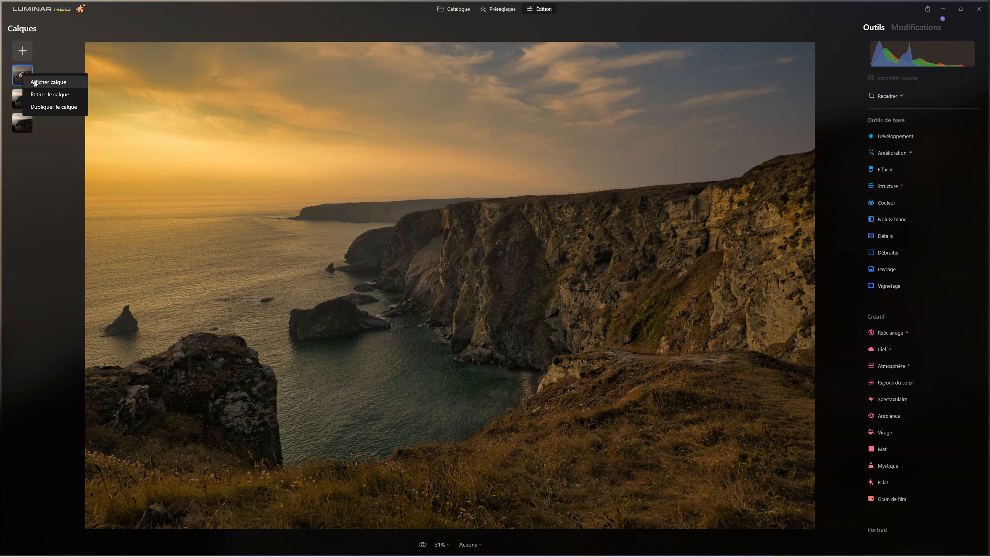
pyautogui.click(35, 82)
pyautogui.click(35, 84)
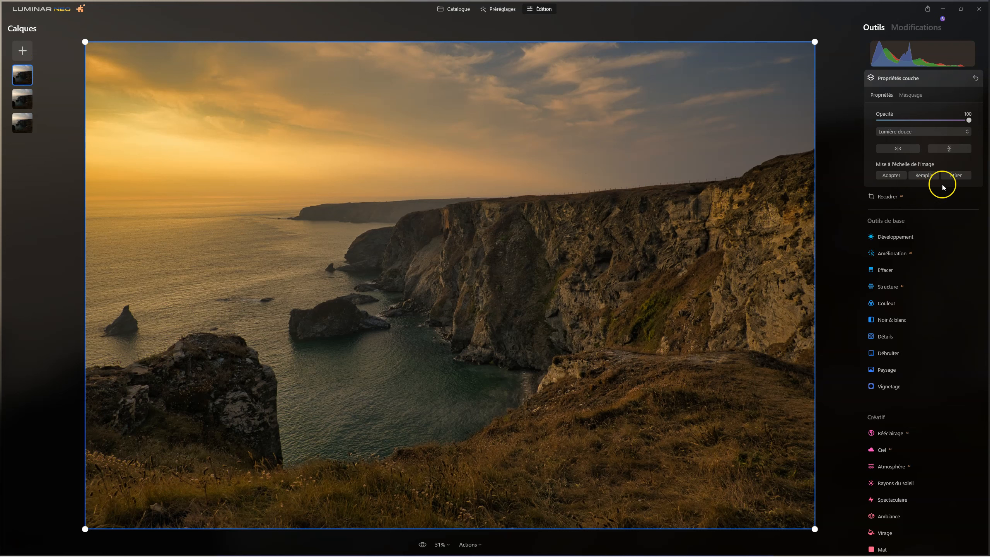
# - Check the Lumière douce layer's mask and vary the layer's opacity to judge the strength of the painted area
pyautogui.click(910, 96)
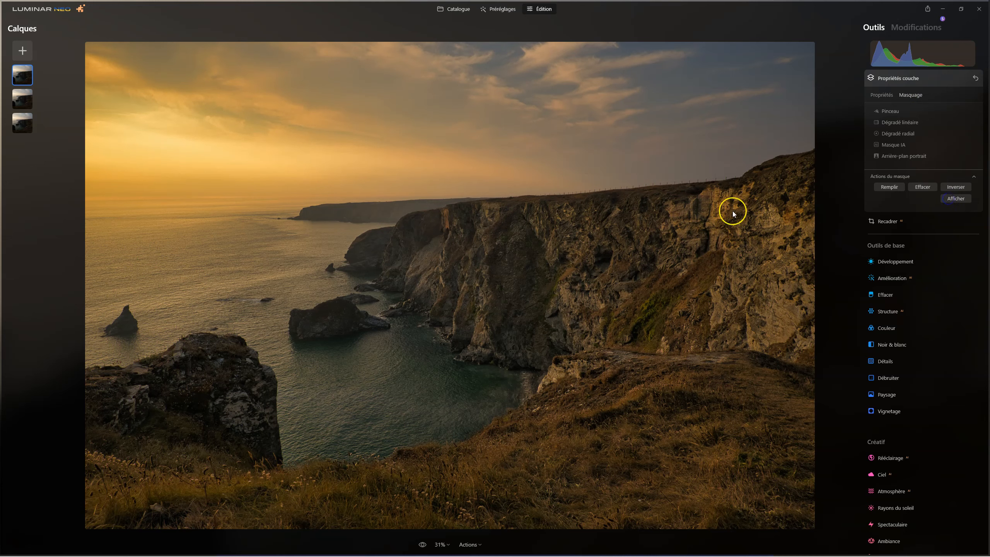
pyautogui.click(892, 112)
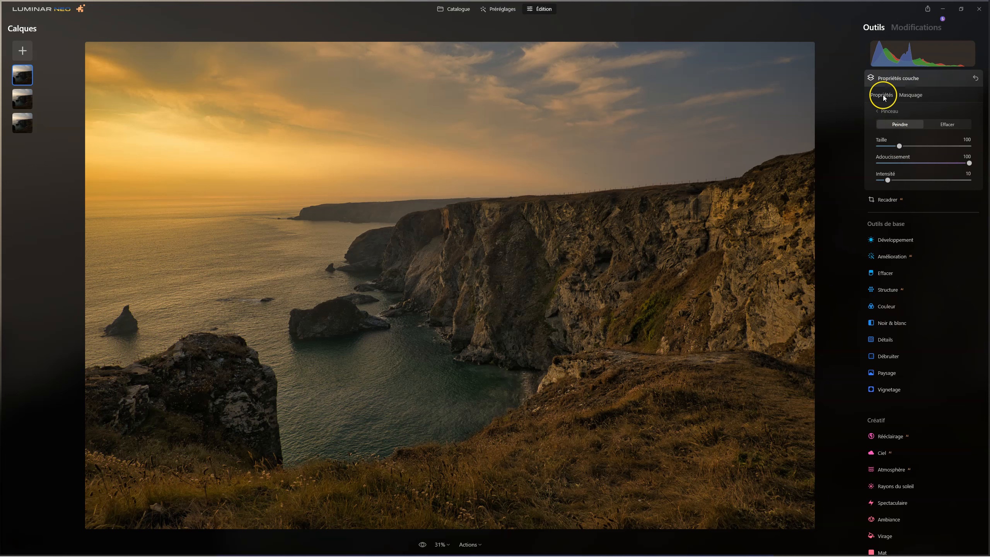
pyautogui.click(887, 111)
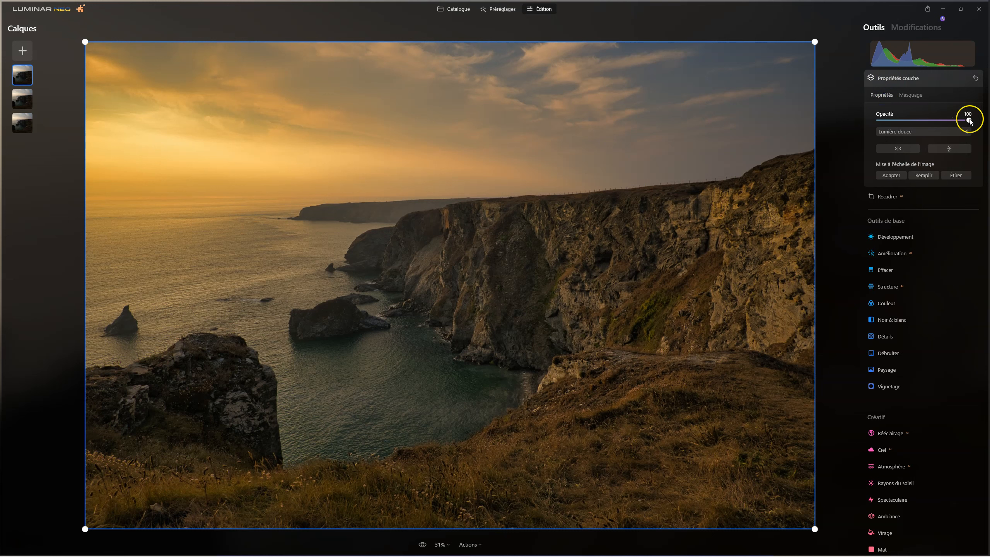
pyautogui.moveTo(967, 122); pyautogui.dragTo(988, 129)
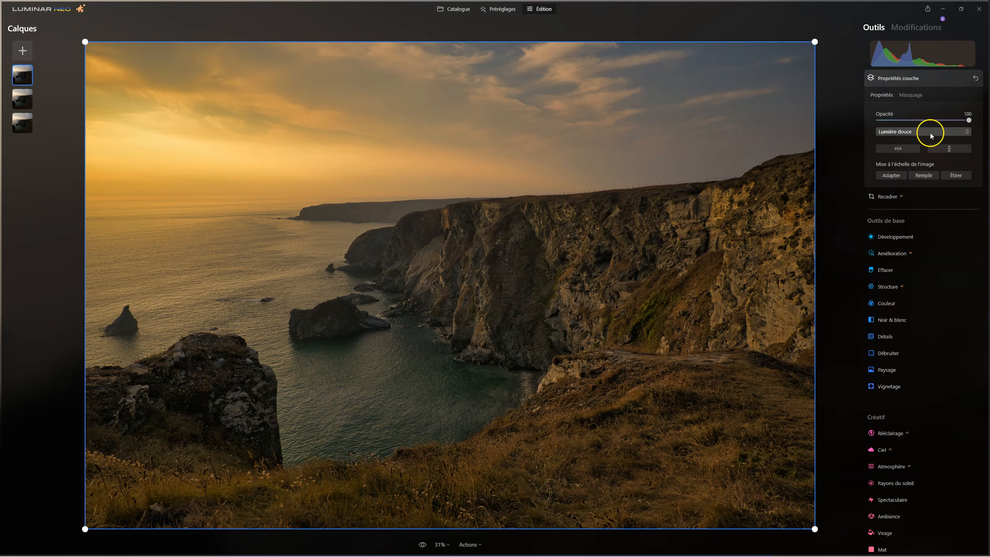
# - Set the mask brush's Intensité to 31 and paint over the sunlit right-hand cliff face down to the path
pyautogui.click(911, 94)
pyautogui.click(932, 137)
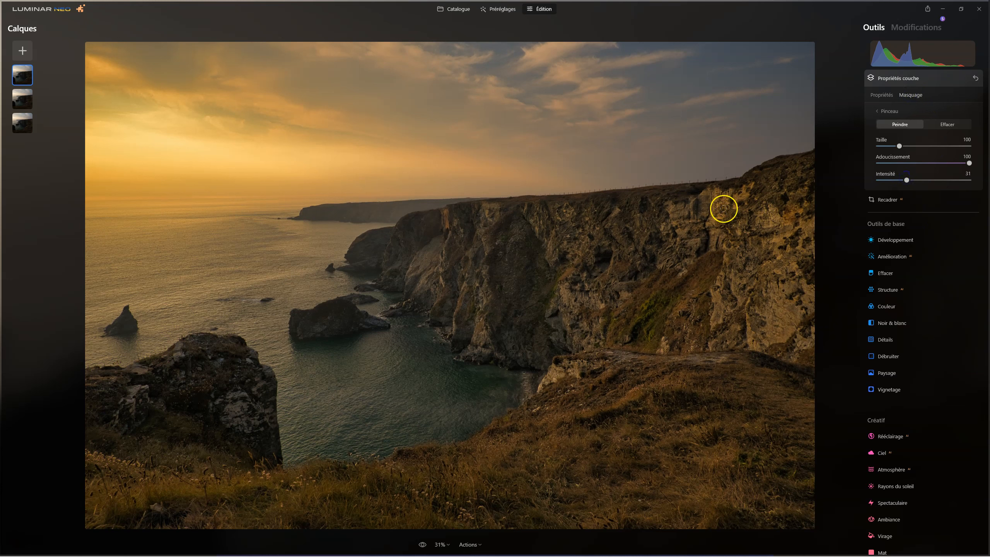
pyautogui.moveTo(671, 250)
pyautogui.mouseDown()
pyautogui.moveTo(710, 221)
pyautogui.moveTo(751, 241)
pyautogui.mouseUp()
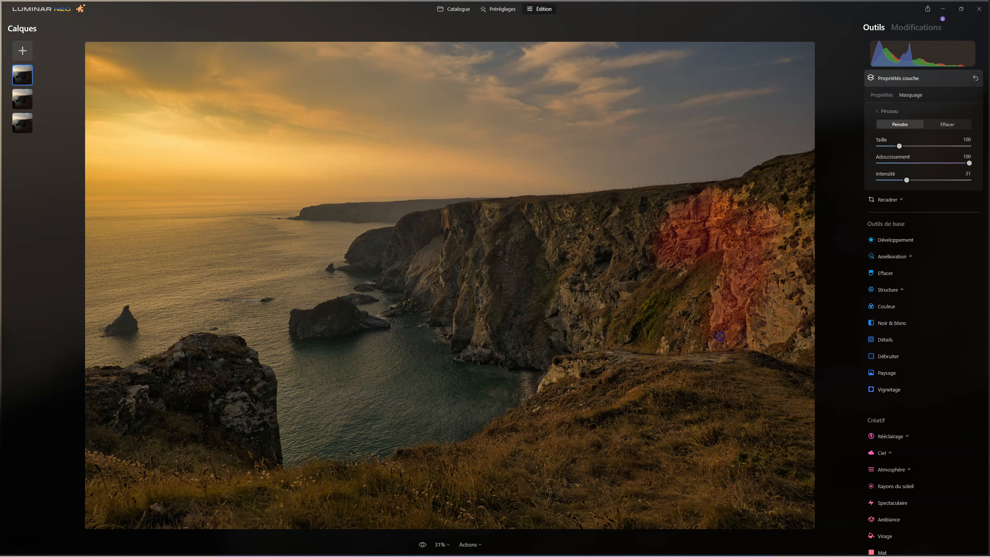
pyautogui.moveTo(727, 311); pyautogui.dragTo(730, 314)
pyautogui.moveTo(778, 249)
pyautogui.mouseDown()
pyautogui.moveTo(795, 251)
pyautogui.moveTo(790, 301)
pyautogui.moveTo(804, 334)
pyautogui.mouseUp()
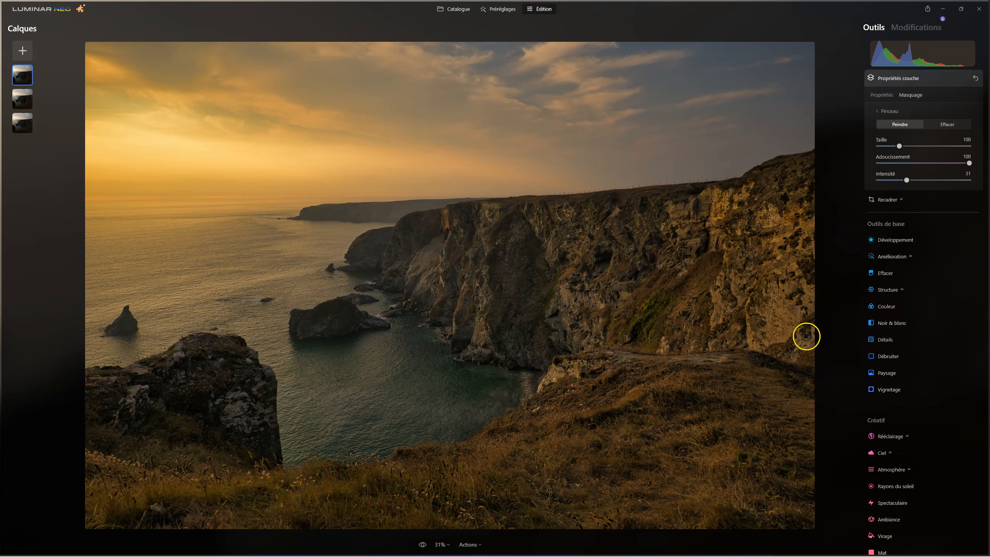
# - Lower the Lumière douce layer's opacity to 0 and bring it back to 100 to compare the cliff's contrast
pyautogui.click(881, 95)
pyautogui.moveTo(949, 122)
pyautogui.mouseDown()
pyautogui.moveTo(972, 123)
pyautogui.moveTo(932, 124)
pyautogui.mouseUp()
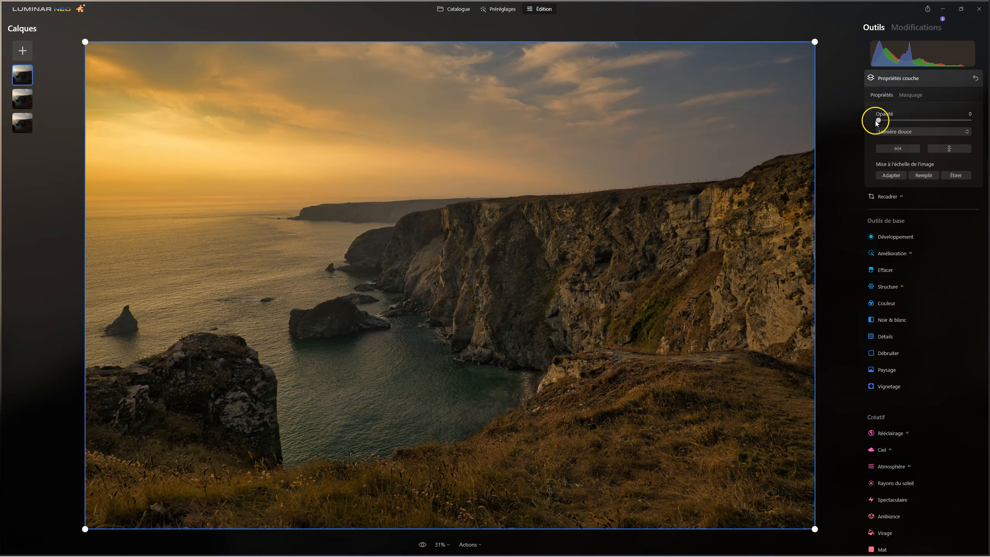
pyautogui.moveTo(884, 123); pyautogui.dragTo(969, 121)
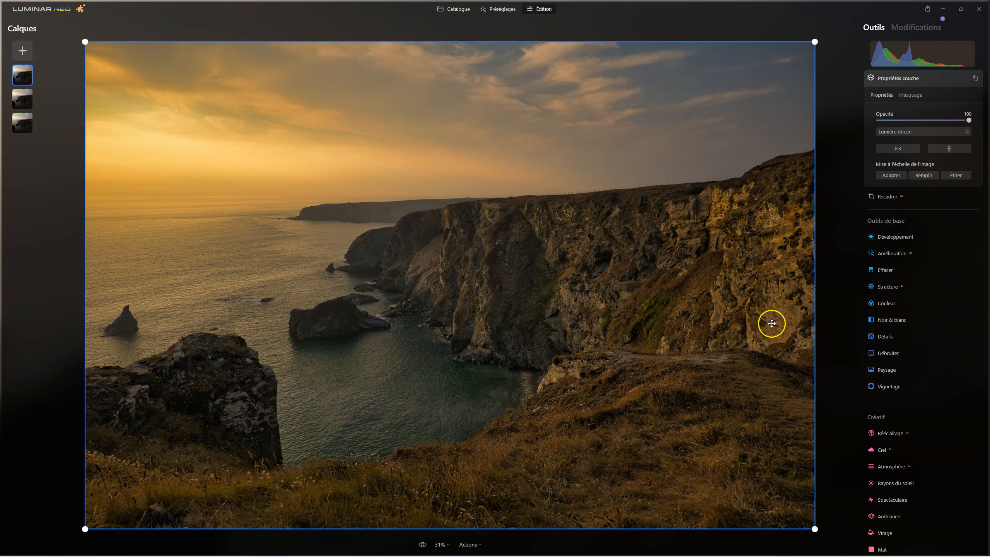
# - Extend the brush mask over the central and left cliff faces, the ground along the path and the green slope
pyautogui.click(919, 95)
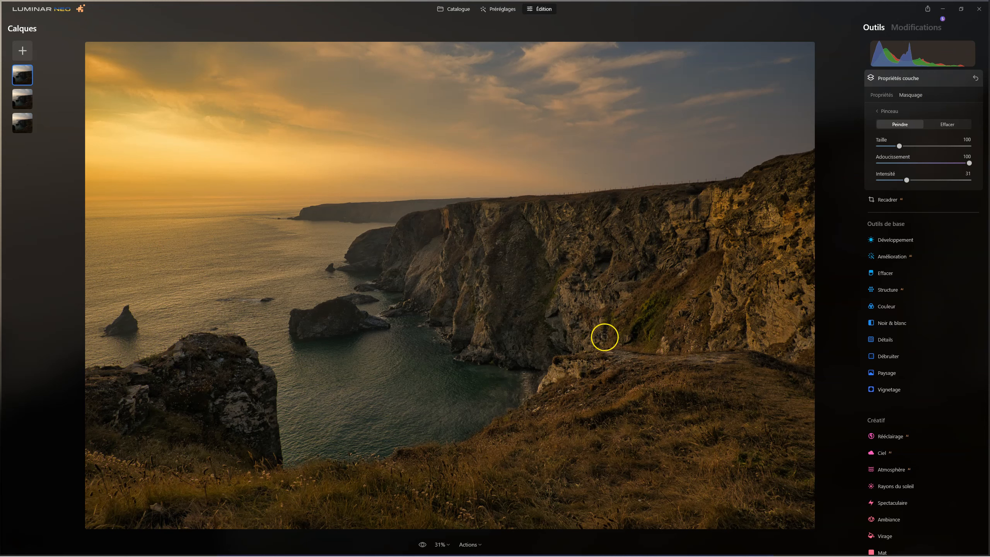
pyautogui.moveTo(559, 243); pyautogui.dragTo(572, 249)
pyautogui.moveTo(576, 285); pyautogui.dragTo(585, 332)
pyautogui.moveTo(484, 230)
pyautogui.mouseDown()
pyautogui.moveTo(482, 328)
pyautogui.moveTo(482, 244)
pyautogui.mouseUp()
pyautogui.moveTo(449, 228)
pyautogui.mouseDown()
pyautogui.moveTo(443, 294)
pyautogui.moveTo(458, 327)
pyautogui.mouseUp()
pyautogui.moveTo(642, 367); pyautogui.dragTo(642, 371)
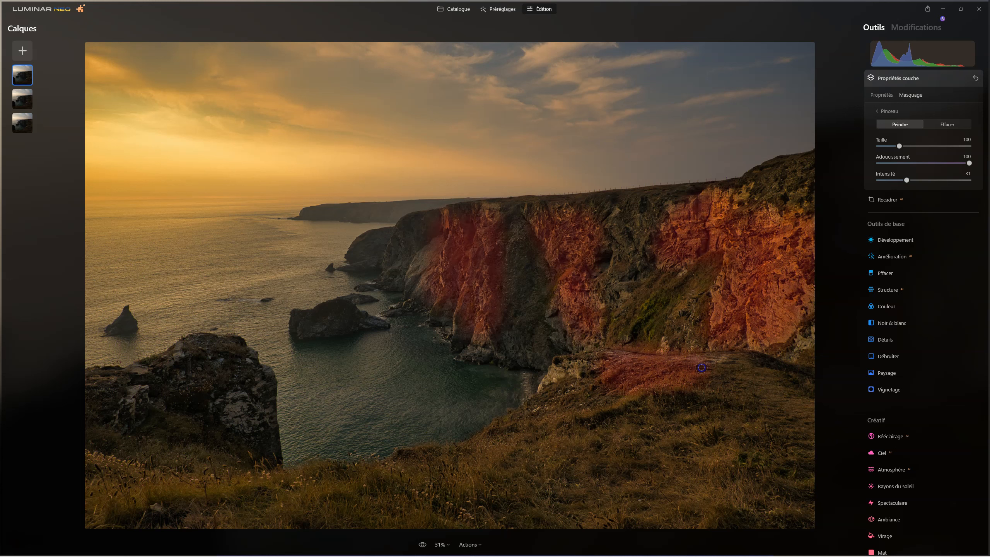
pyautogui.moveTo(701, 368); pyautogui.dragTo(704, 369)
pyautogui.moveTo(668, 293); pyautogui.dragTo(651, 320)
pyautogui.moveTo(686, 286); pyautogui.dragTo(664, 324)
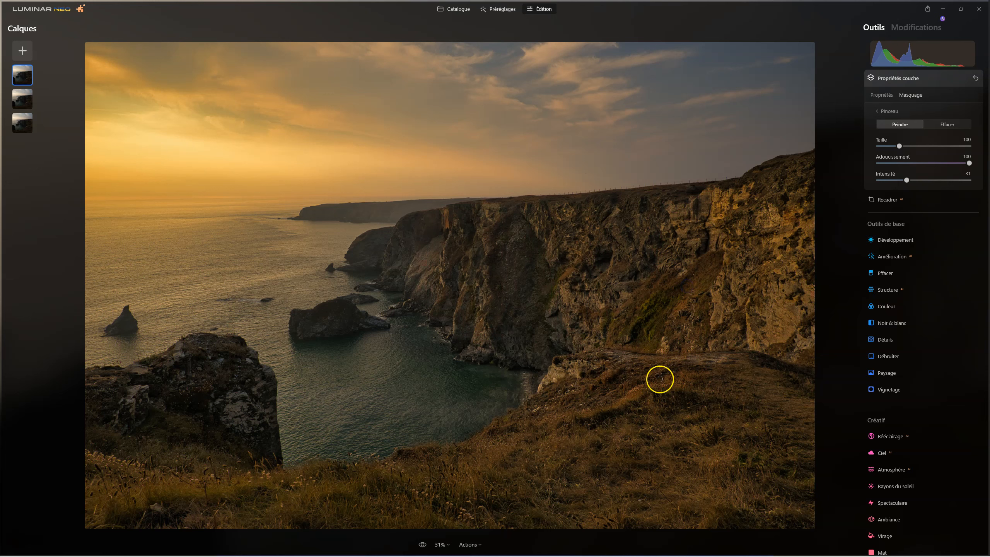
# - Vary the opacity of the Lumière douce layer to compare the effect, and set it to 65
pyautogui.click(883, 97)
pyautogui.moveTo(968, 121); pyautogui.dragTo(939, 127)
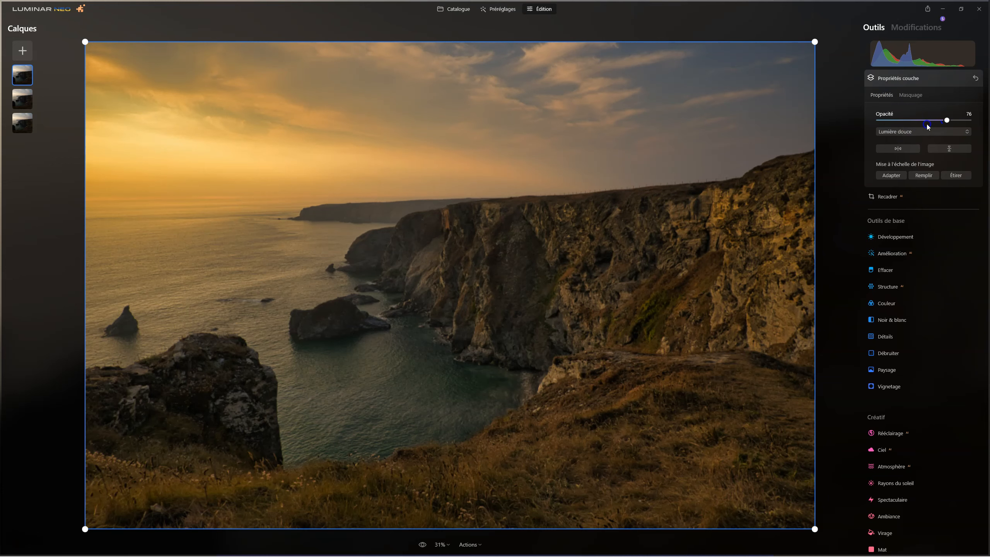
pyautogui.moveTo(836, 125); pyautogui.dragTo(874, 121)
pyautogui.moveTo(940, 118); pyautogui.dragTo(989, 114)
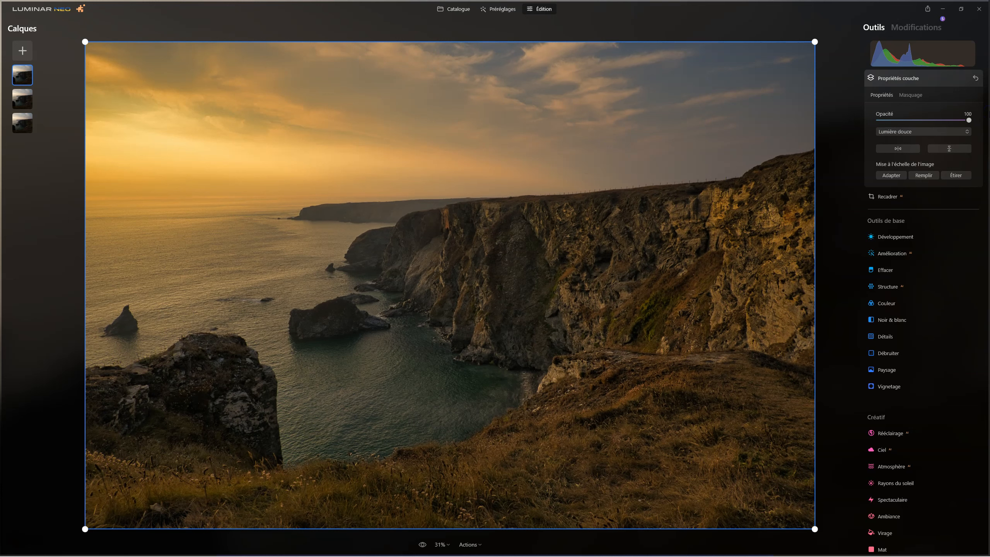
pyautogui.moveTo(969, 121); pyautogui.dragTo(937, 121)
# - Hide and show the Lumière douce layer to check its effect at 65 opacity
pyautogui.click(20, 74)
pyautogui.rightClick(20, 74)
pyautogui.click(29, 81)
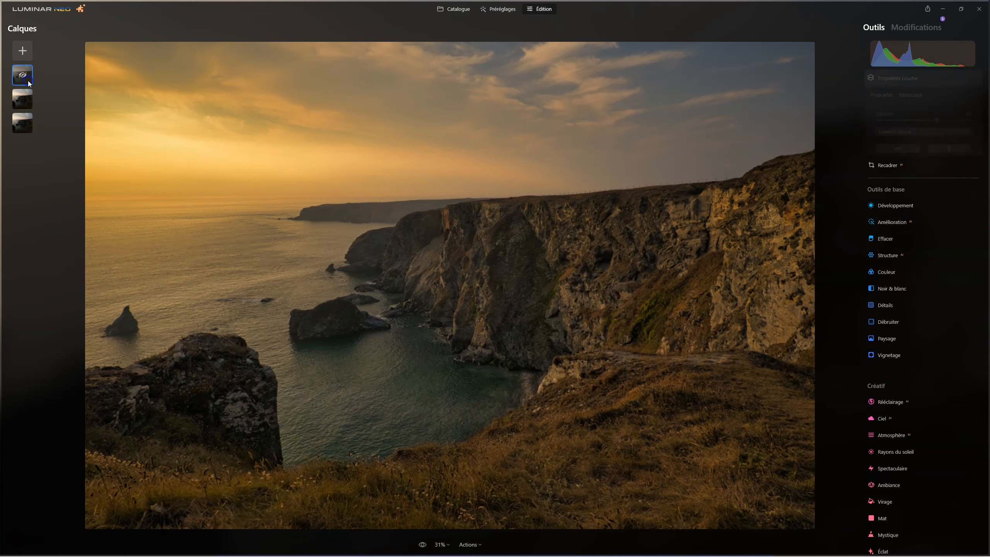
pyautogui.rightClick(24, 77)
pyautogui.click(38, 88)
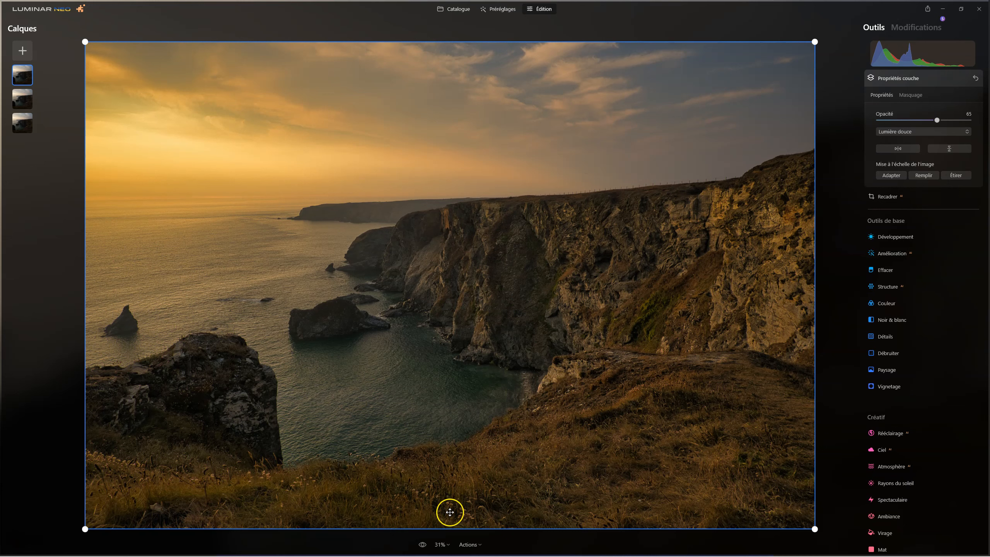
# - Compare the edited photo with the original twice using the before/after view
pyautogui.click(423, 544)
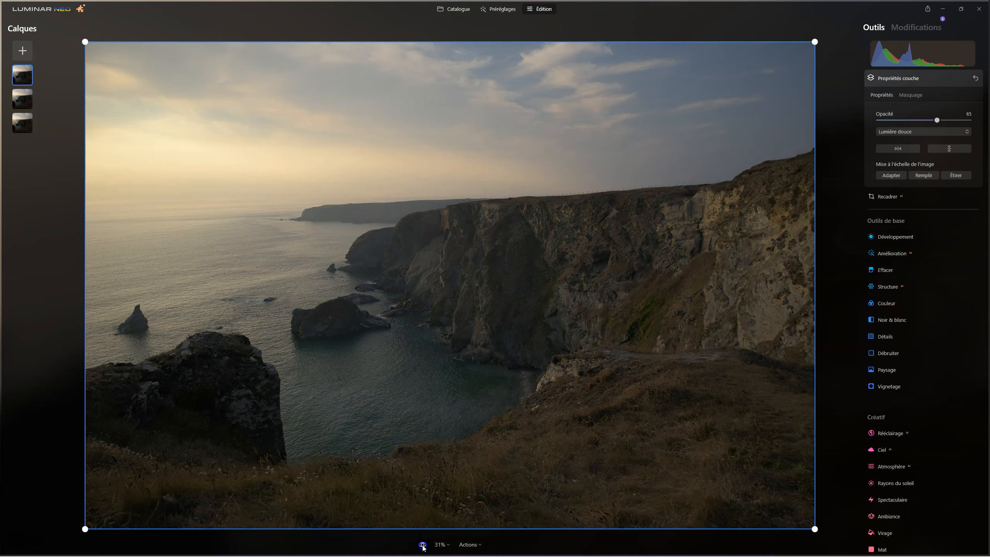
pyautogui.click(423, 544)
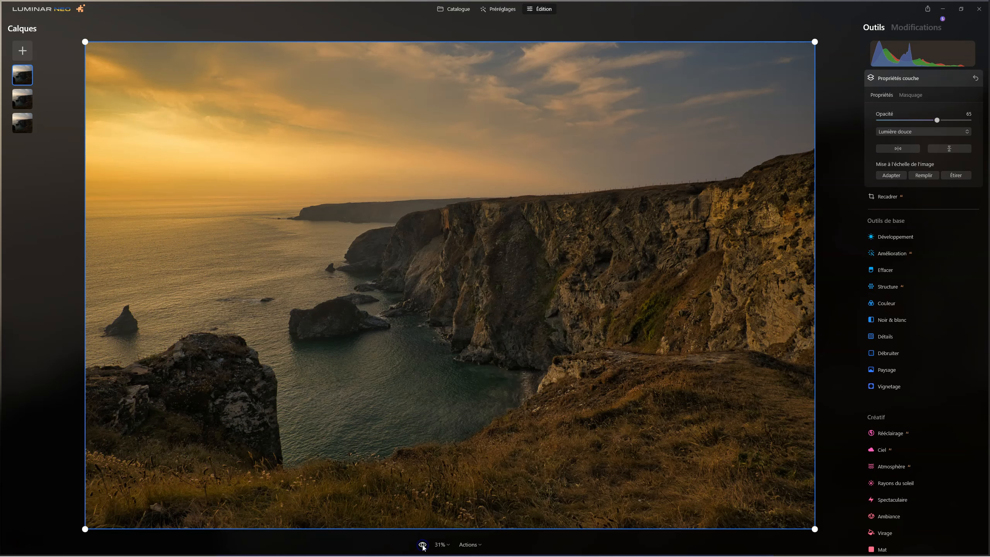
pyautogui.click(423, 545)
pyautogui.click(423, 544)
# - Duplicate the masked Lumière douce layer and add the sky to the copy's mask with the Ciel option of Masque IA
pyautogui.rightClick(20, 77)
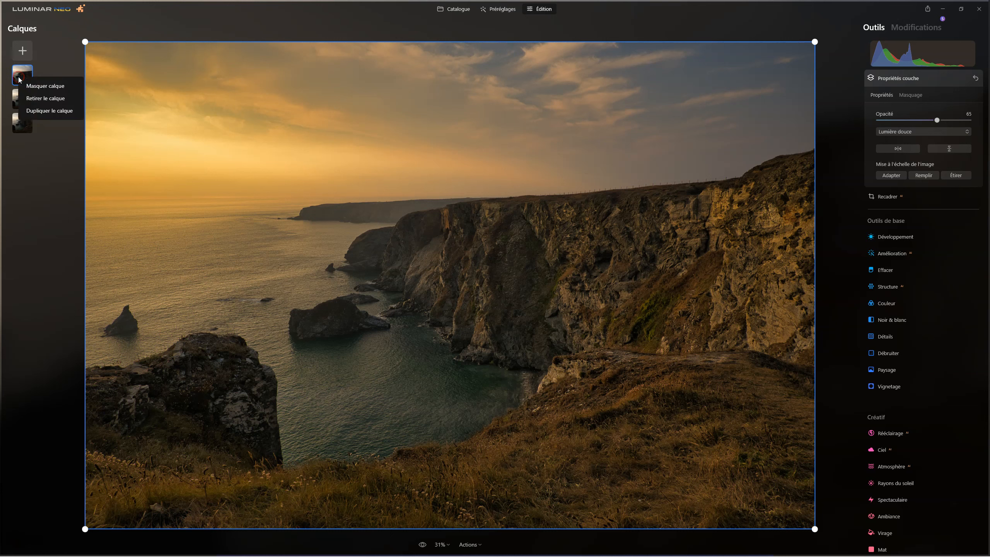
pyautogui.click(48, 112)
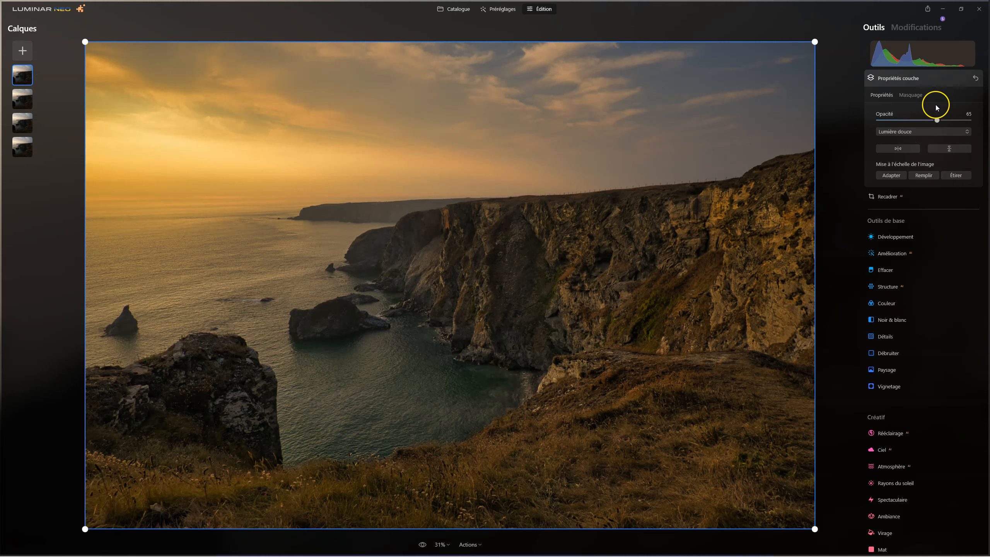
pyautogui.click(911, 95)
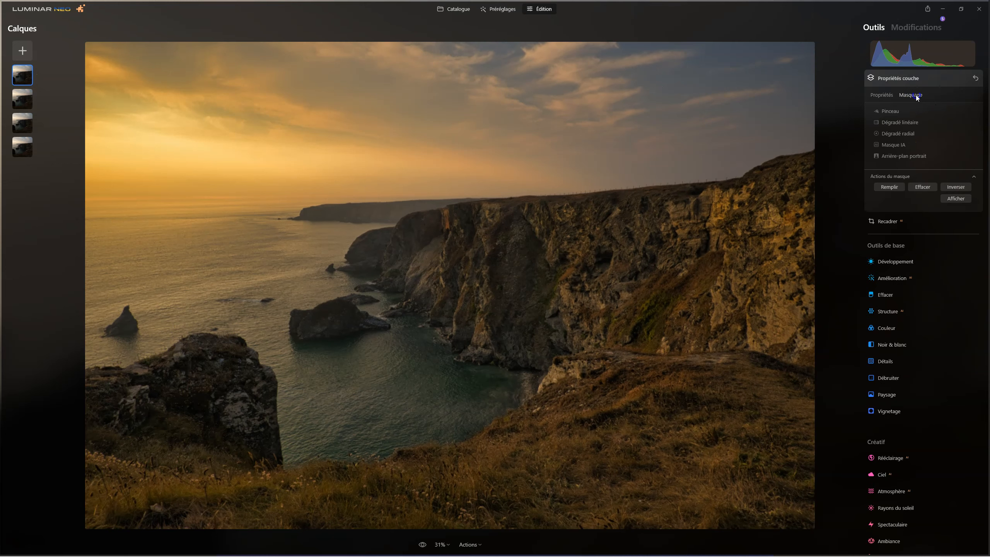
pyautogui.click(893, 145)
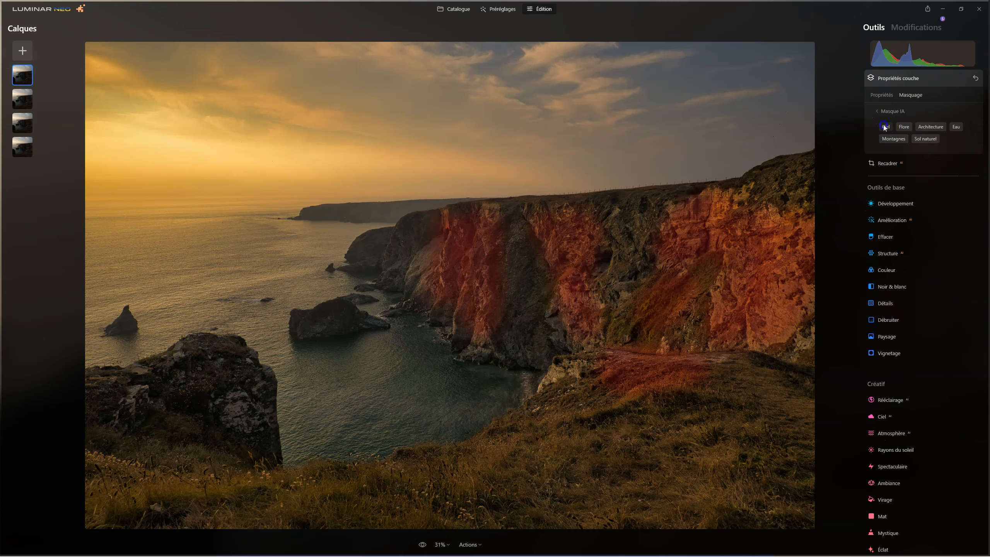
pyautogui.click(885, 127)
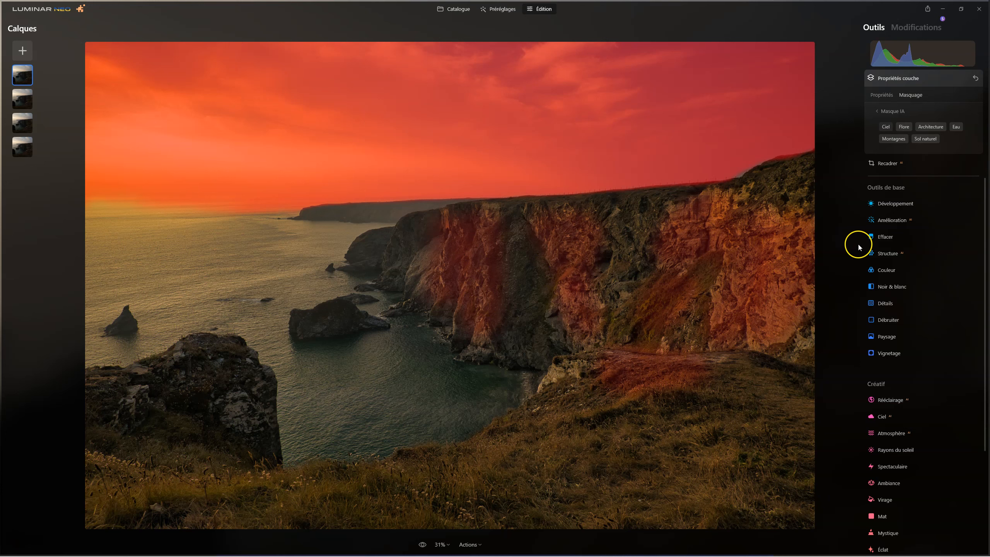
pyautogui.click(882, 95)
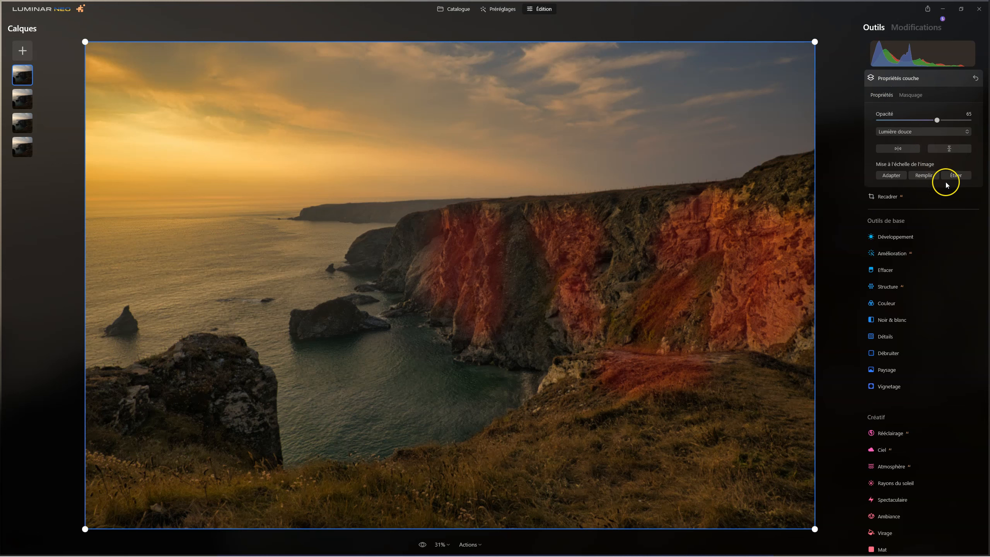
pyautogui.click(904, 95)
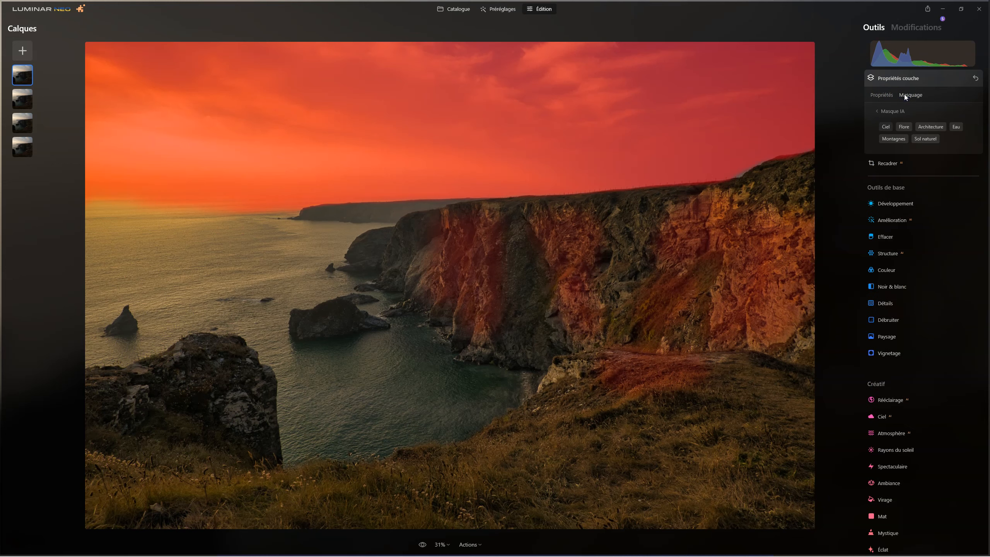
# - Erase the cliff faces and path area from the copied layer's mask with the brush, raising its intensity to 100
pyautogui.click(892, 111)
pyautogui.click(890, 113)
pyautogui.click(947, 124)
pyautogui.moveTo(734, 225)
pyautogui.mouseDown()
pyautogui.moveTo(760, 262)
pyautogui.moveTo(754, 241)
pyautogui.mouseUp()
pyautogui.moveTo(754, 241)
pyautogui.mouseDown()
pyautogui.moveTo(730, 262)
pyautogui.moveTo(774, 219)
pyautogui.moveTo(737, 253)
pyautogui.moveTo(740, 237)
pyautogui.moveTo(752, 311)
pyautogui.mouseUp()
pyautogui.moveTo(444, 242)
pyautogui.mouseDown()
pyautogui.moveTo(441, 256)
pyautogui.moveTo(444, 234)
pyautogui.moveTo(464, 290)
pyautogui.mouseUp()
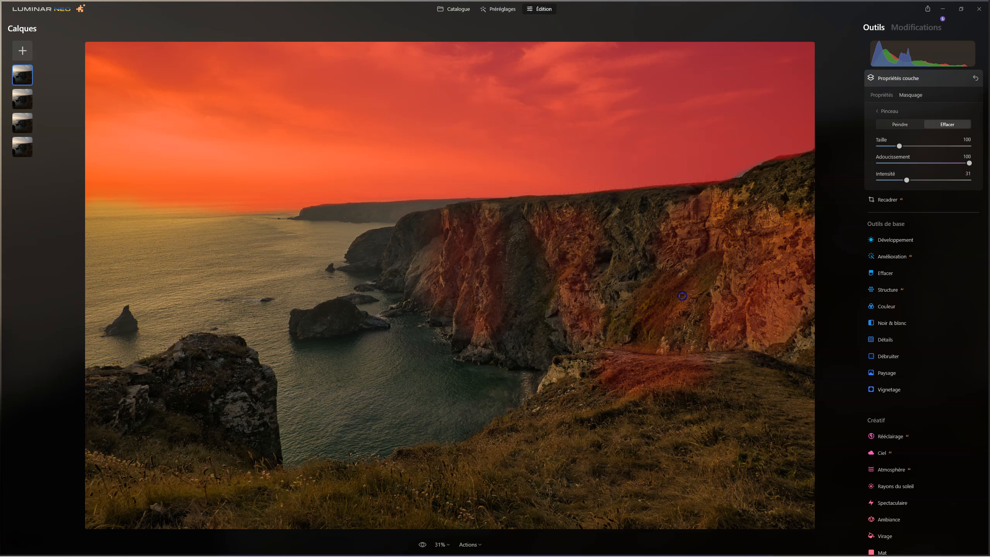
pyautogui.moveTo(906, 181); pyautogui.dragTo(983, 174)
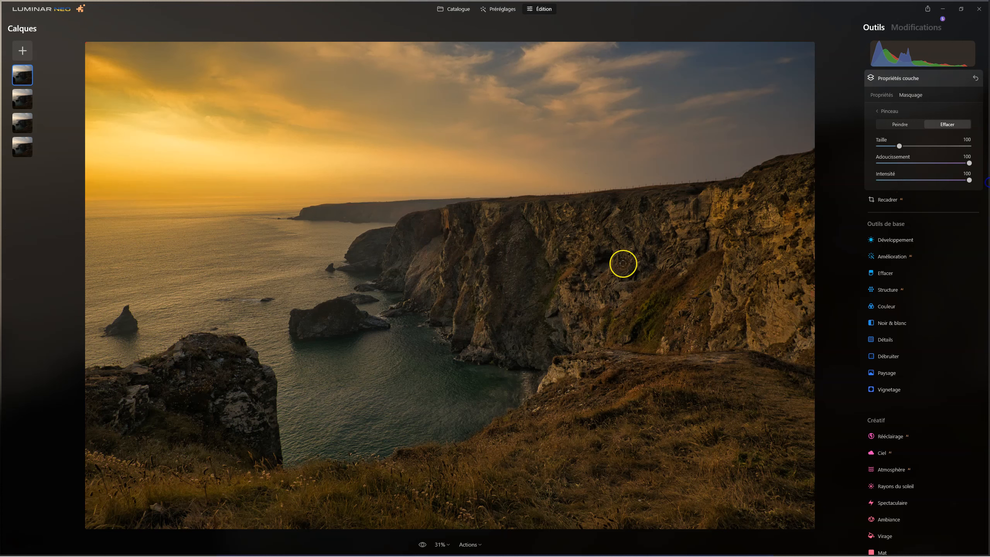
pyautogui.moveTo(487, 263); pyautogui.dragTo(489, 271)
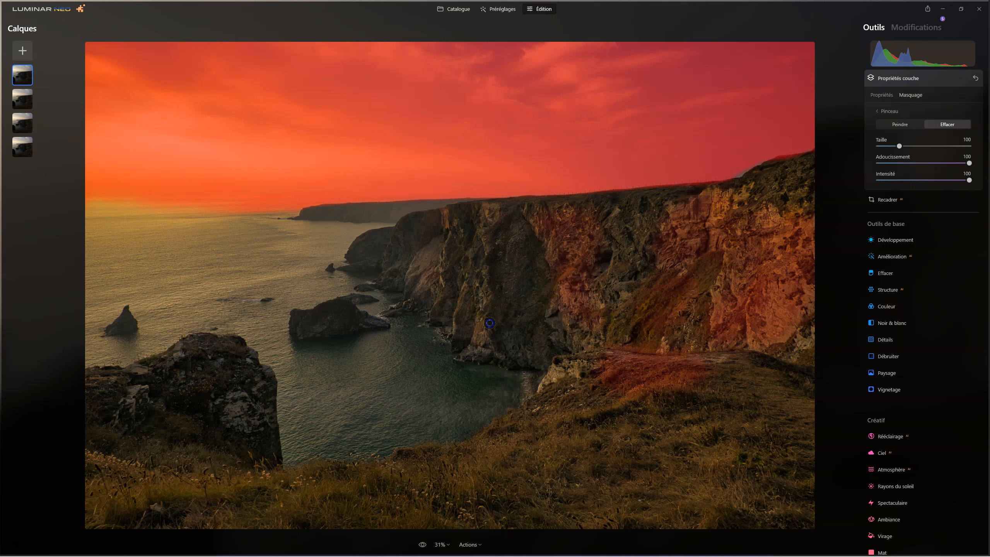
pyautogui.moveTo(438, 239)
pyautogui.mouseDown()
pyautogui.moveTo(625, 269)
pyautogui.moveTo(544, 225)
pyautogui.moveTo(775, 230)
pyautogui.moveTo(731, 219)
pyautogui.moveTo(765, 263)
pyautogui.moveTo(739, 296)
pyautogui.moveTo(769, 298)
pyautogui.moveTo(707, 242)
pyautogui.mouseUp()
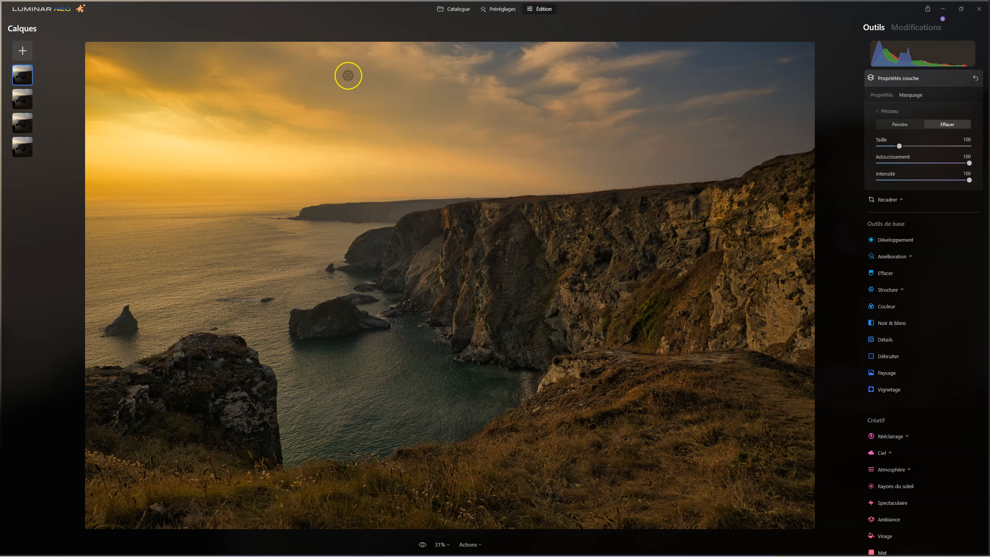
# - Try lowering the vibrance of the sky-masked layer to -52 and -40, and reset it to 0
pyautogui.click(886, 307)
pyautogui.moveTo(924, 262); pyautogui.dragTo(900, 262)
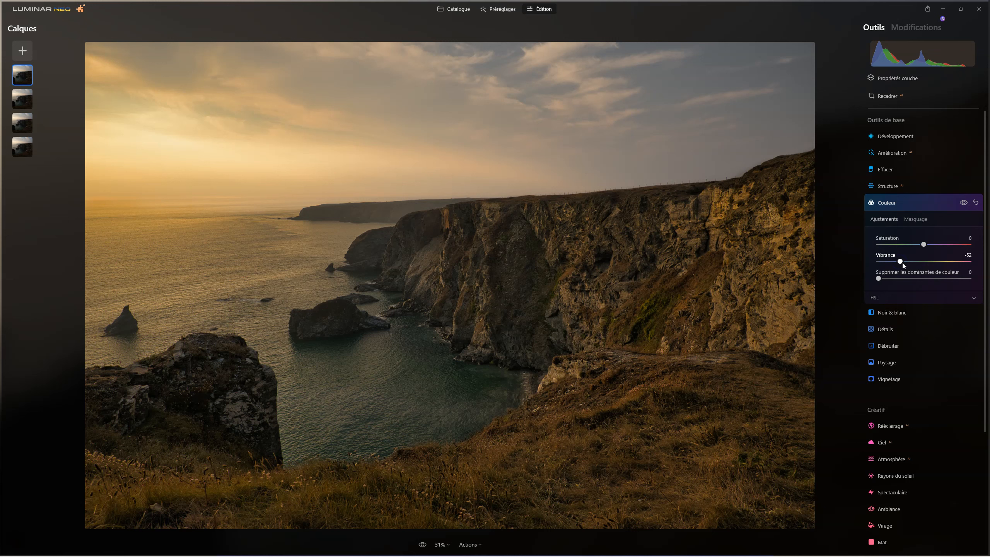
pyautogui.moveTo(902, 263)
pyautogui.mouseDown()
pyautogui.moveTo(925, 260)
pyautogui.moveTo(905, 261)
pyautogui.mouseUp()
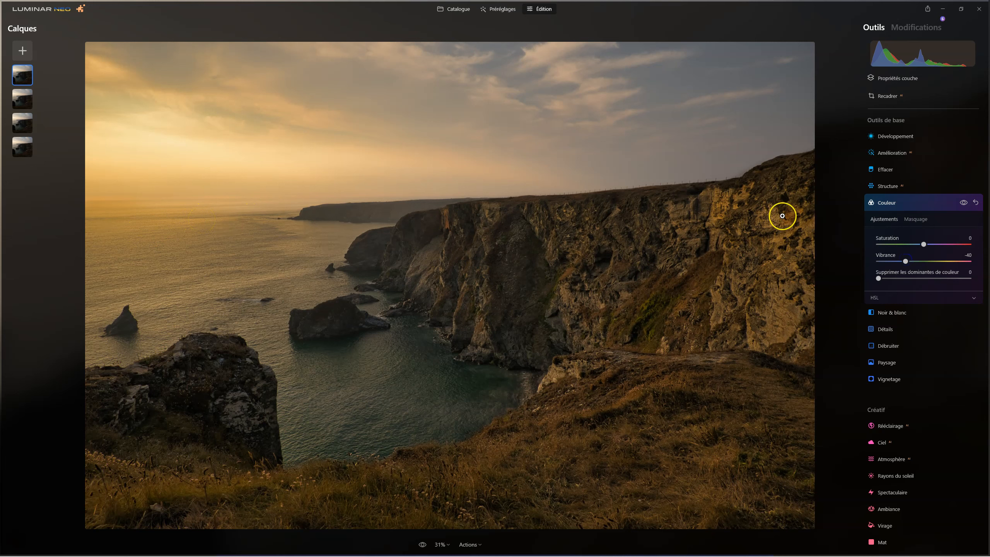
pyautogui.doubleClick(907, 260)
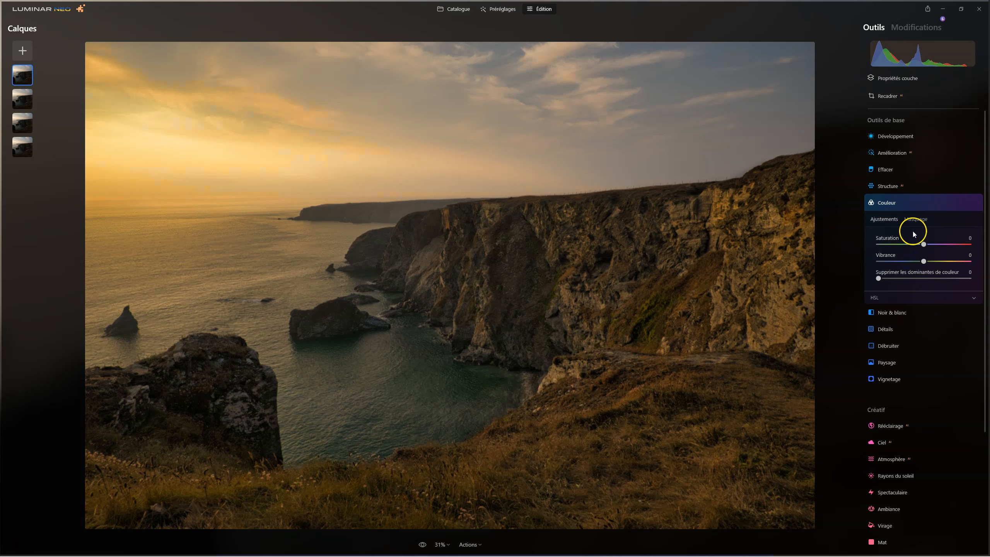
# - Display the top layer's mask and add the water to it with the Eau option of Masque IA
pyautogui.click(897, 78)
pyautogui.click(917, 98)
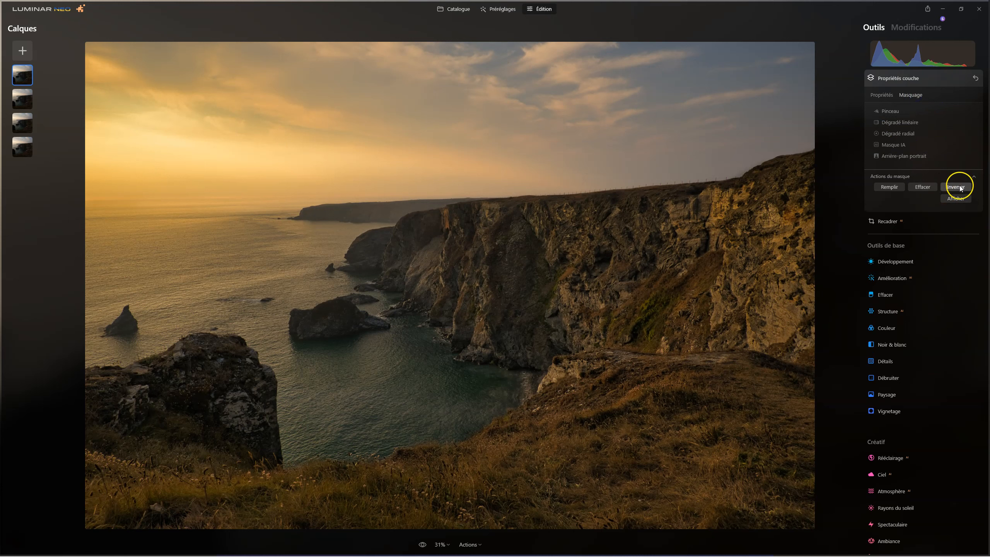
pyautogui.click(955, 200)
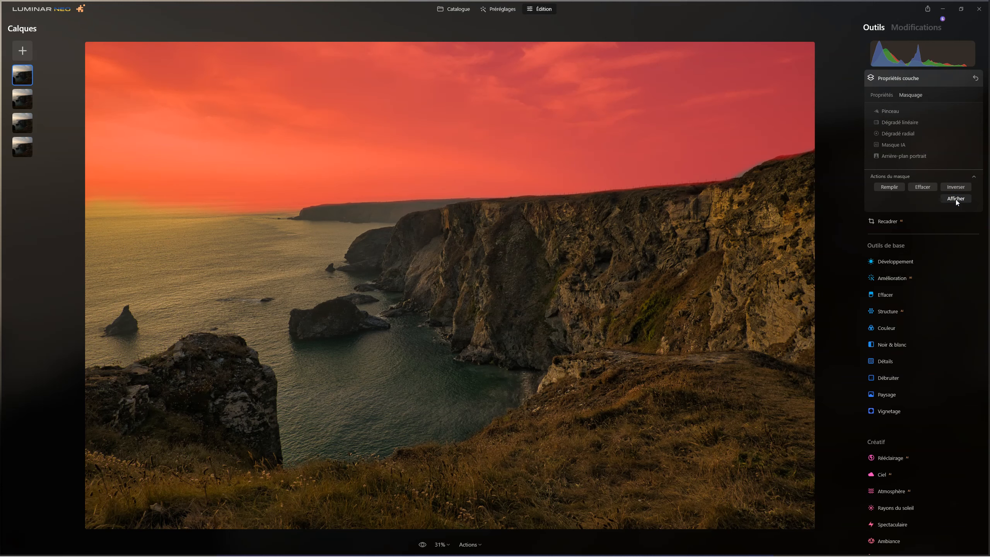
pyautogui.click(898, 146)
pyautogui.click(955, 127)
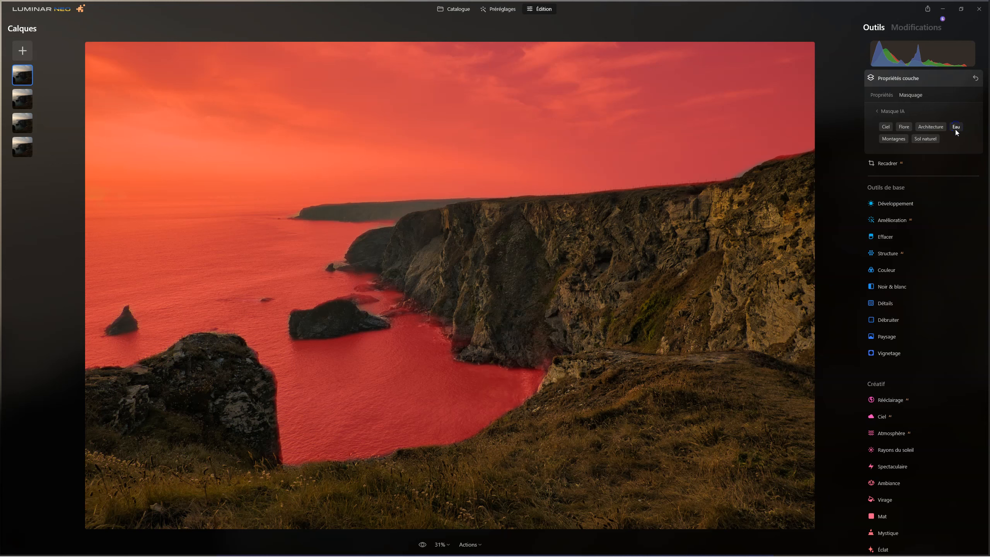
pyautogui.click(882, 110)
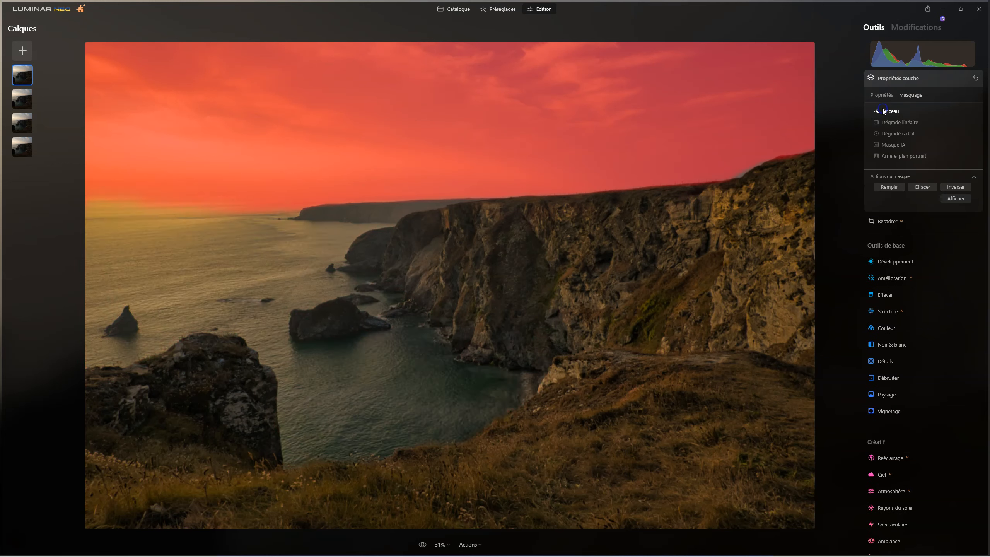
pyautogui.click(882, 95)
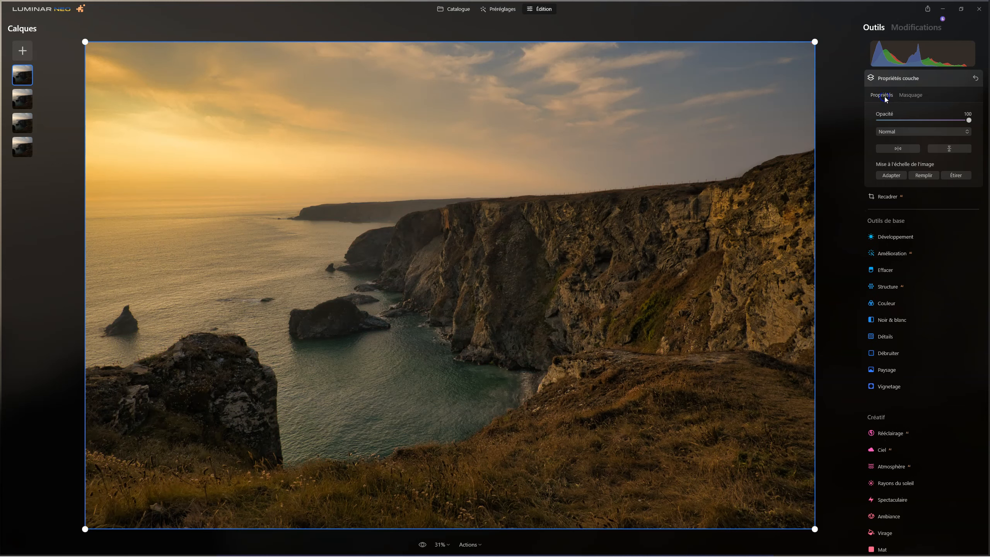
# - Set the yellow saturation of the top layer to -36 in the HSL adjustments of Couleur
pyautogui.click(887, 305)
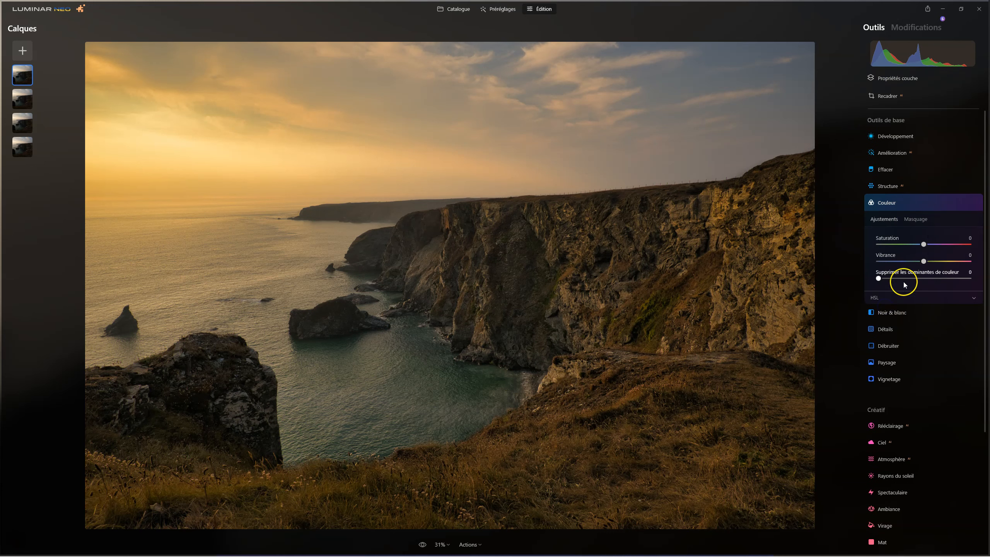
pyautogui.click(873, 298)
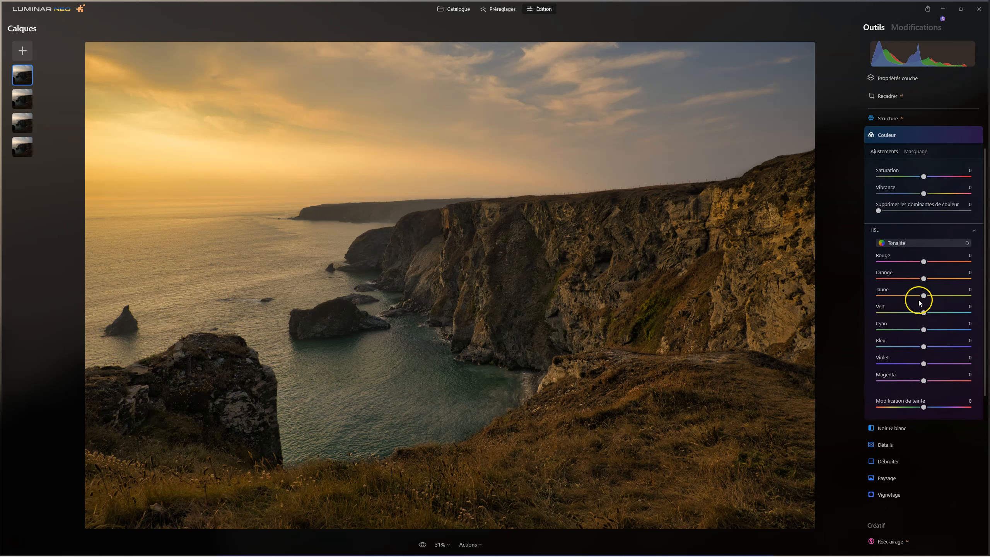
pyautogui.moveTo(922, 296); pyautogui.dragTo(925, 298)
pyautogui.click(896, 242)
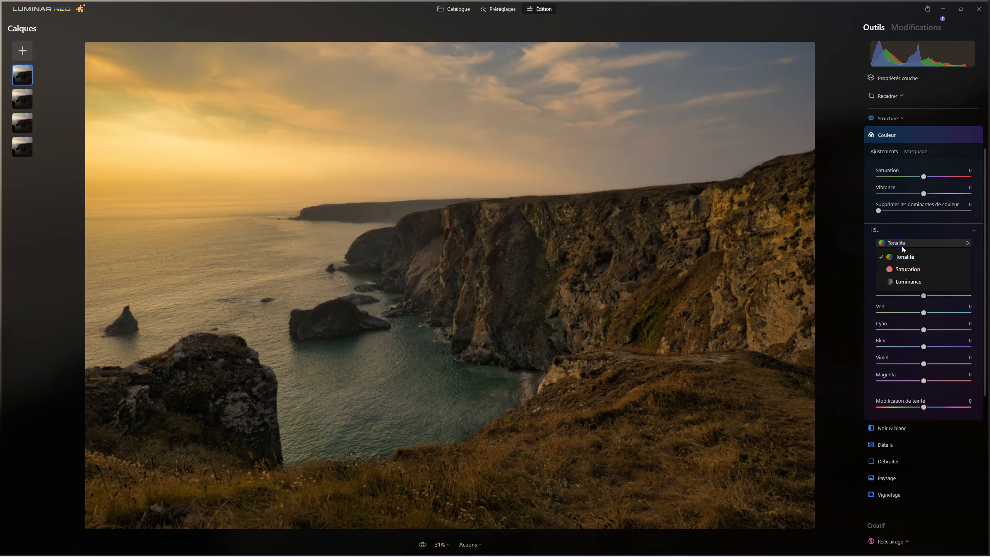
pyautogui.click(908, 275)
pyautogui.moveTo(923, 296)
pyautogui.mouseDown()
pyautogui.moveTo(900, 296)
pyautogui.moveTo(918, 296)
pyautogui.mouseUp()
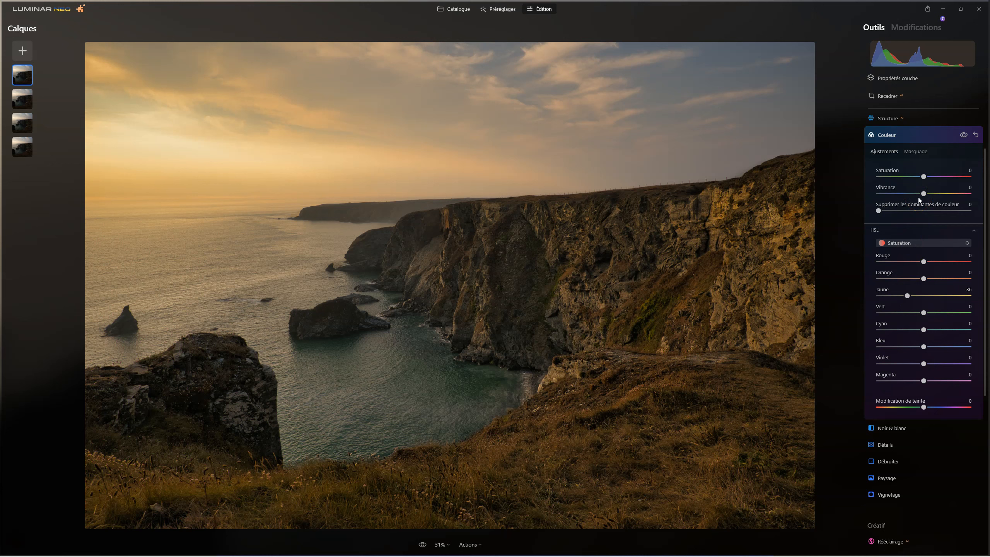
pyautogui.click(890, 137)
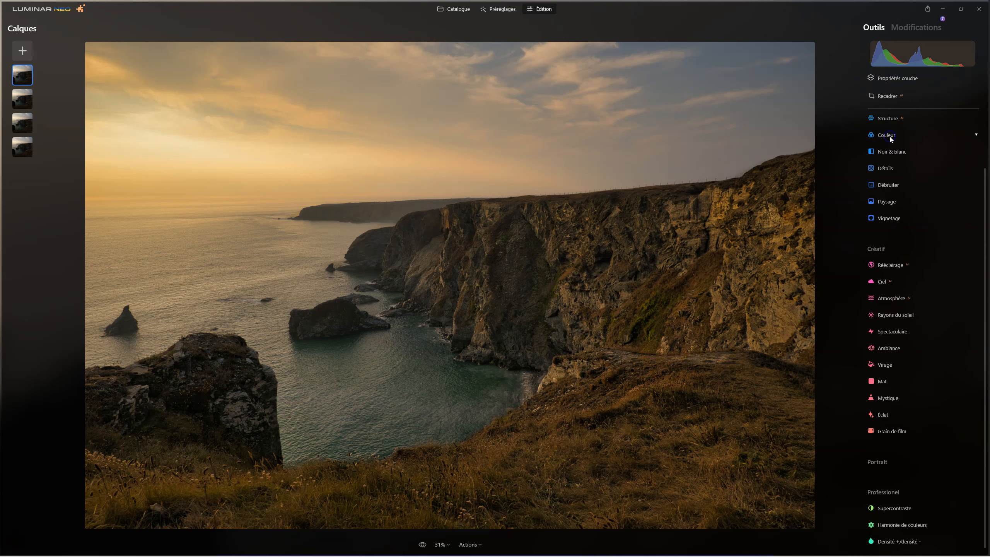
# - Compare the edited photo with the original twice to judge the toned-down yellows
pyautogui.click(423, 545)
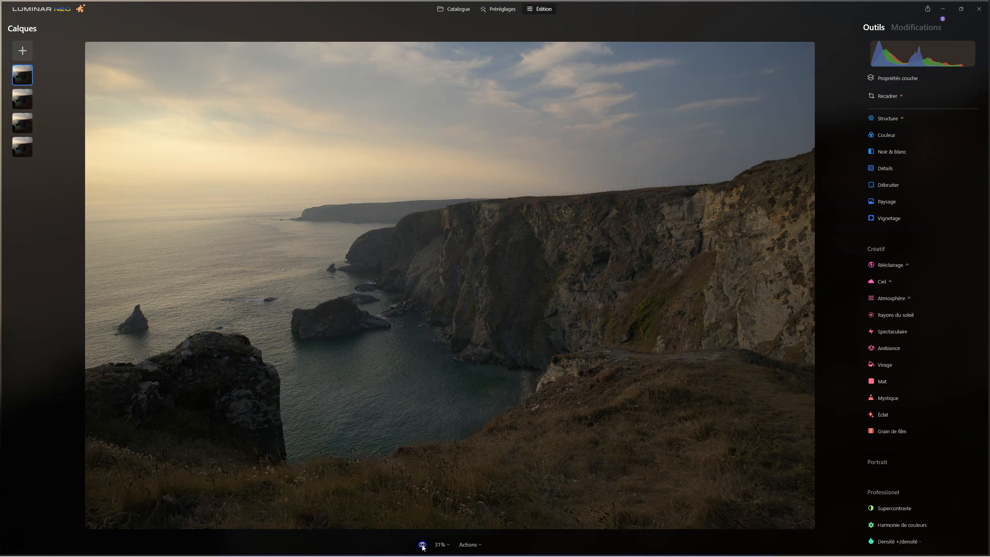
pyautogui.click(423, 545)
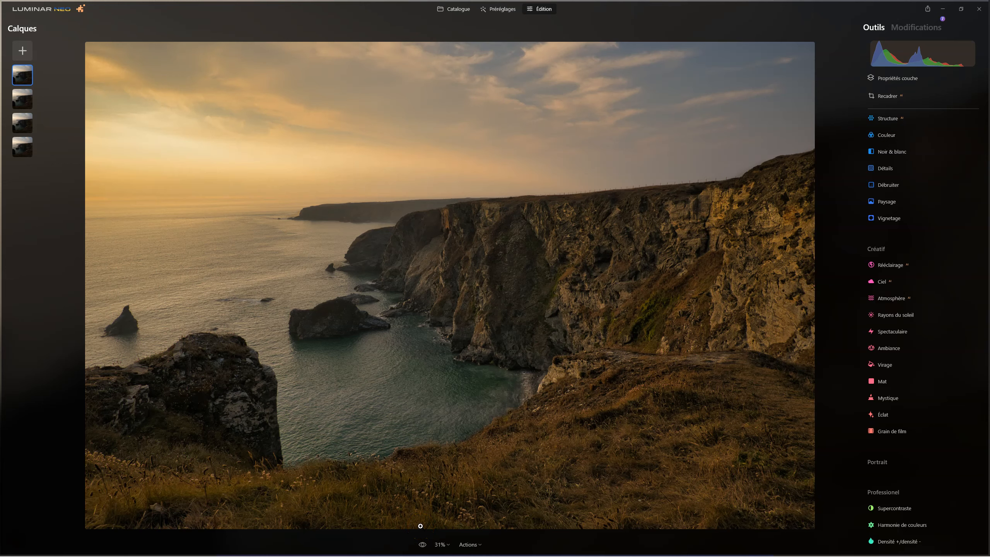
pyautogui.click(423, 545)
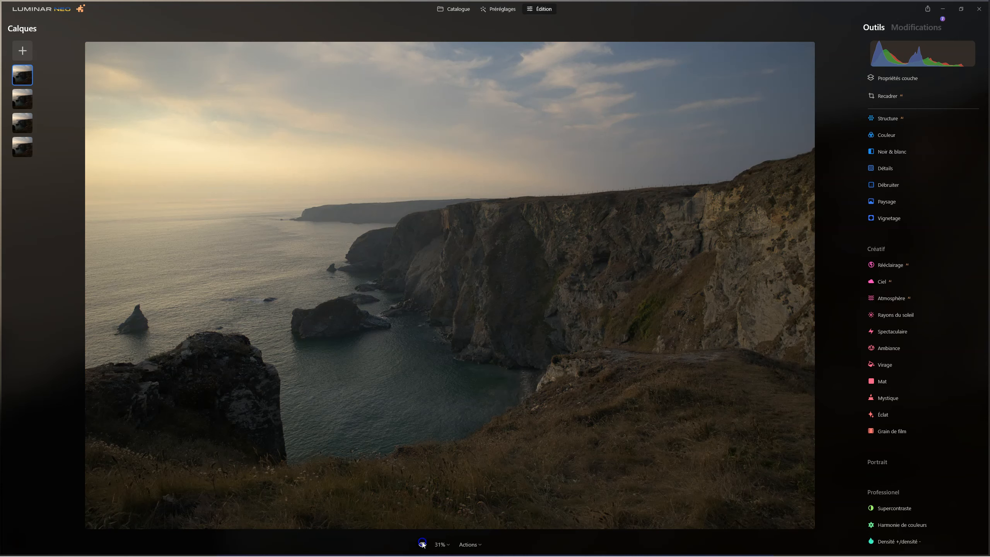
pyautogui.click(423, 545)
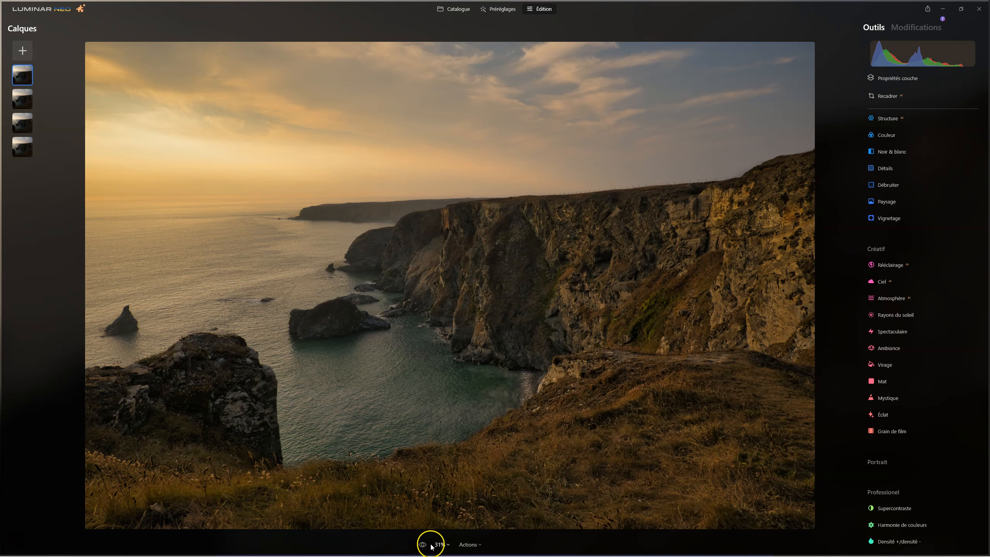
# - Hide and show the Multiplier layer to check its effect, and set its opacity to 19
pyautogui.click(23, 123)
pyautogui.click(42, 131)
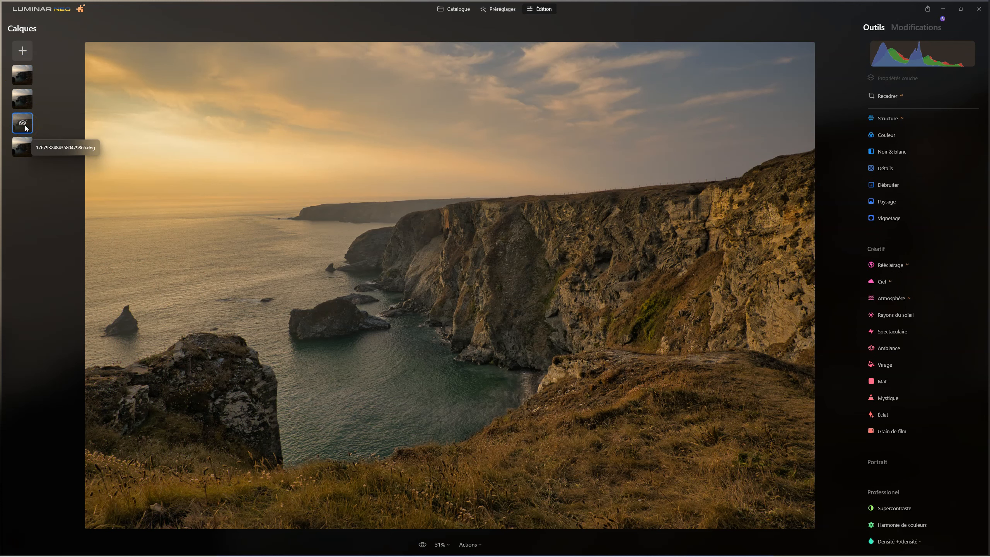
pyautogui.rightClick(26, 125)
pyautogui.click(50, 134)
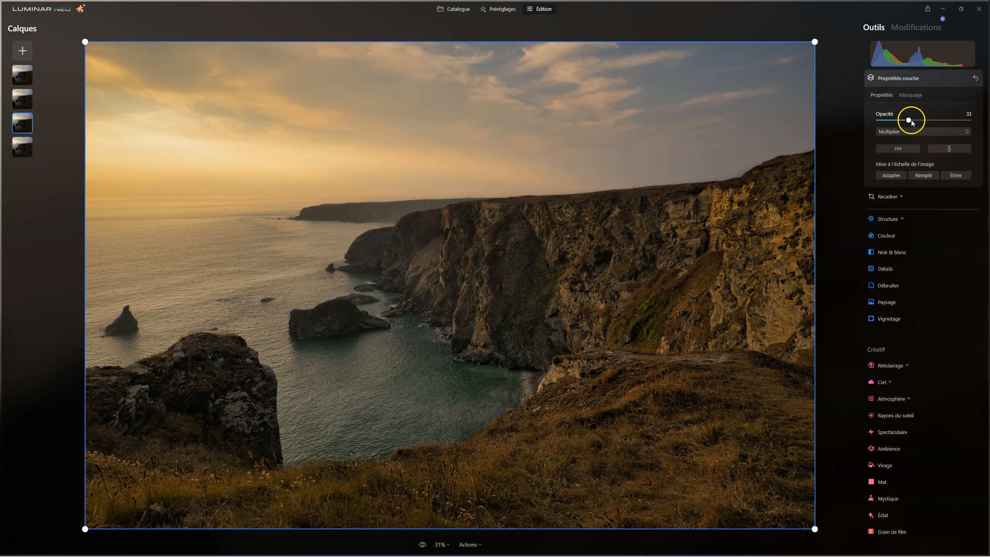
pyautogui.moveTo(908, 120); pyautogui.dragTo(895, 120)
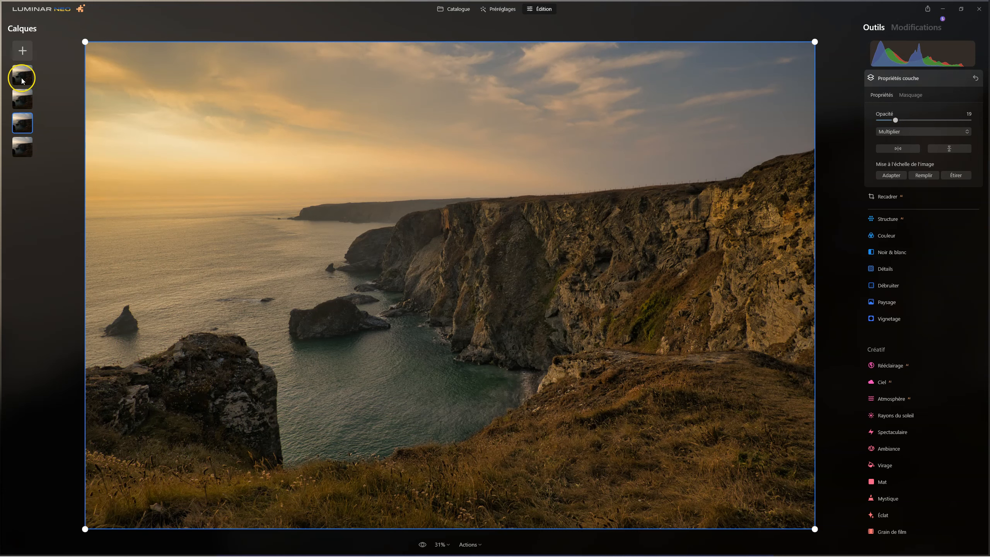
# - Hide and show the Multiplier layer again to check its effect at 19 opacity
pyautogui.click(16, 120)
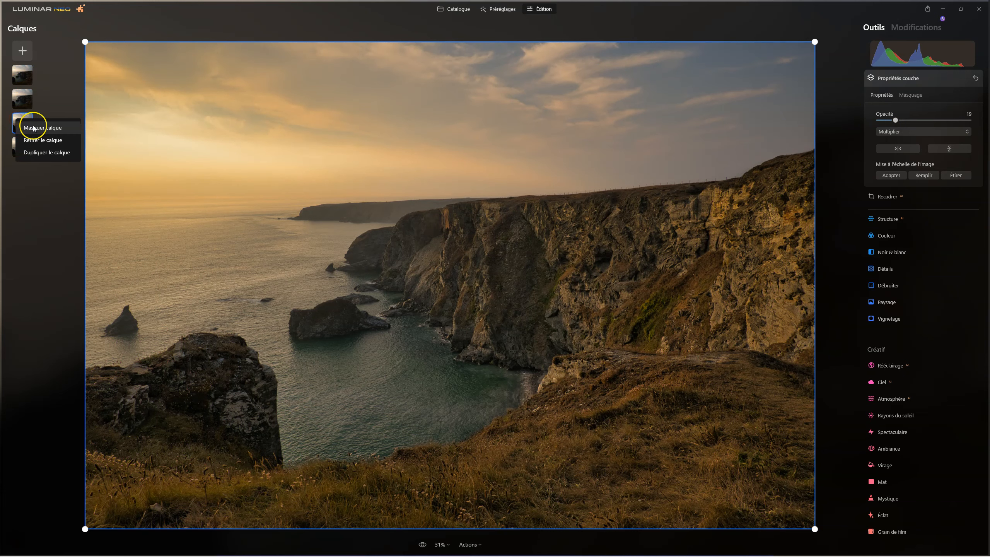
pyautogui.click(34, 127)
pyautogui.rightClick(22, 123)
pyautogui.click(39, 129)
# - Hide the two uppermost layers, then show the Lumière douce layer and the top layer again to review each contribution
pyautogui.click(22, 81)
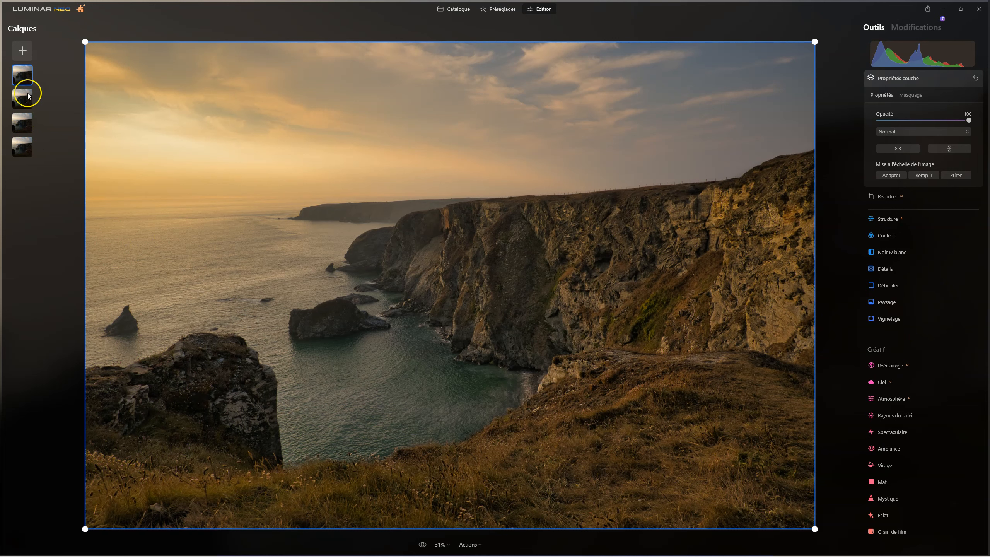
pyautogui.click(22, 75)
pyautogui.click(22, 99)
pyautogui.click(22, 123)
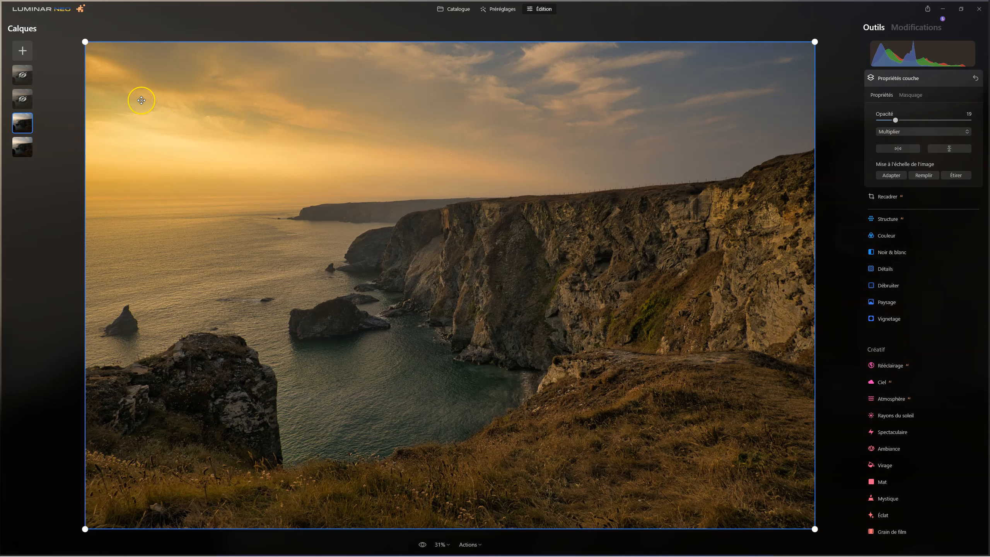
pyautogui.rightClick(22, 98)
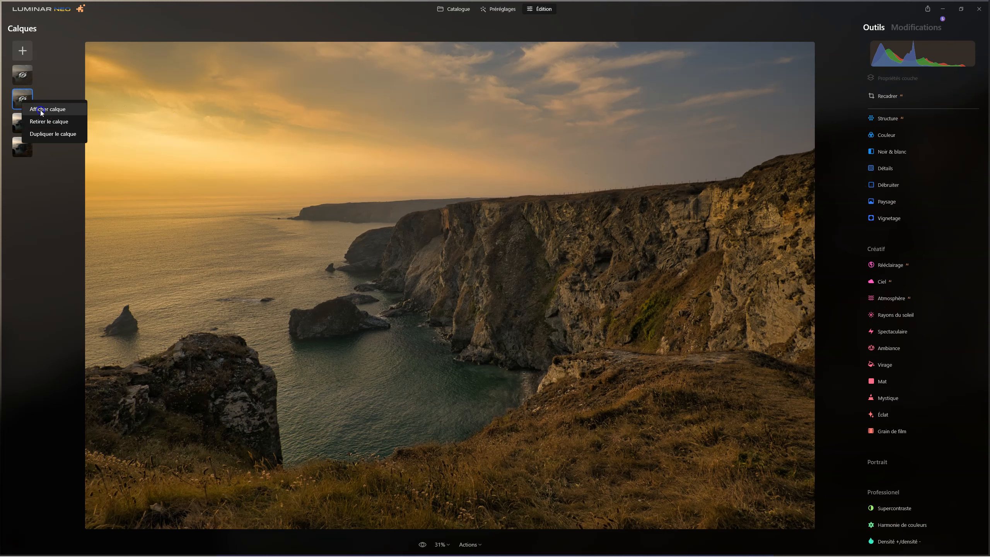
pyautogui.click(40, 110)
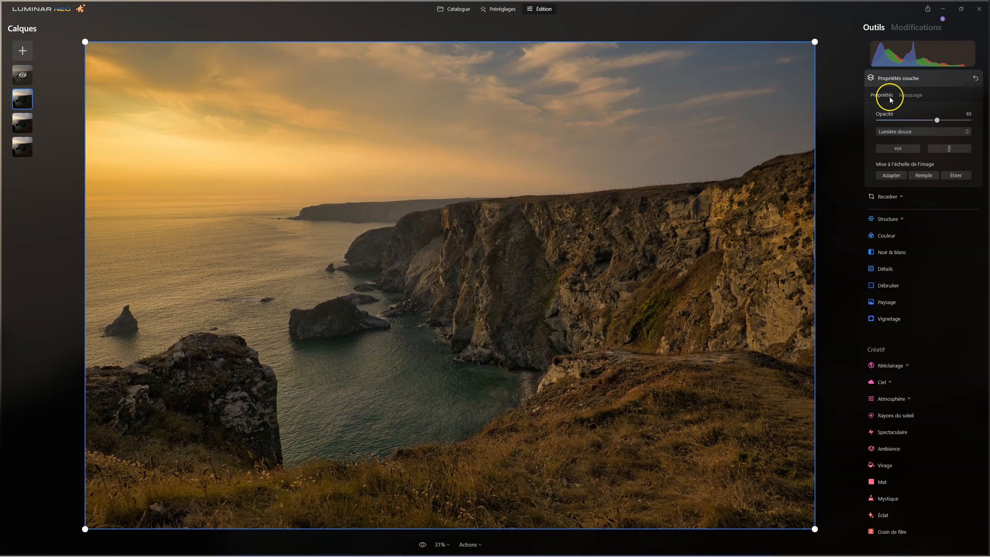
pyautogui.click(22, 75)
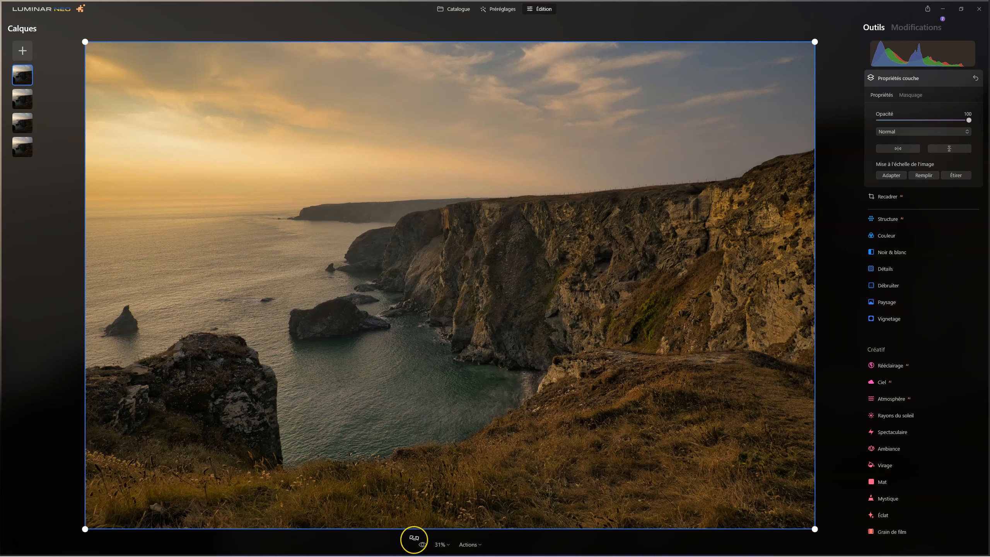